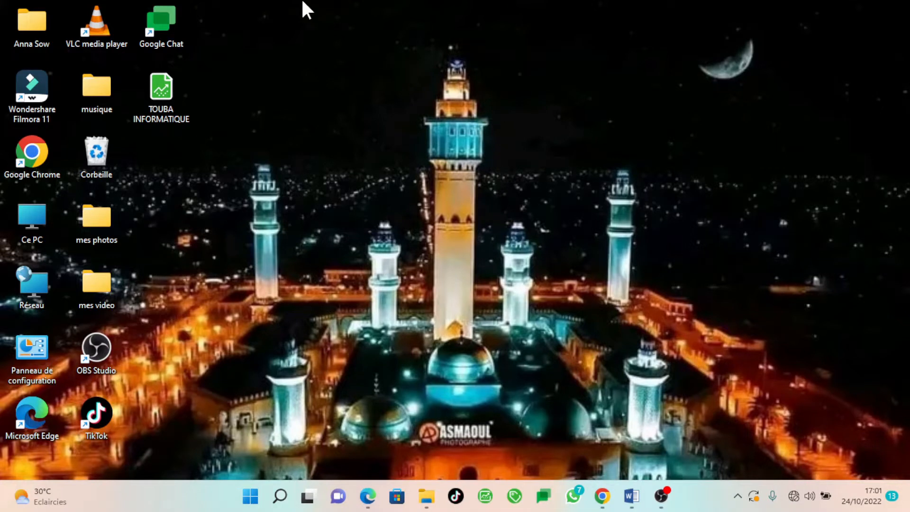
Open the TOUBA INFORMATIQUE file and log in as Administrateur with an empty password
mouse_move(169, 89)
left_mouse_down()
mouse_move(451, 134)
mouse_move(243, 65)
mouse_move(137, 82)
mouse_move(187, 106)
mouse_move(172, 97)
left_mouse_up()
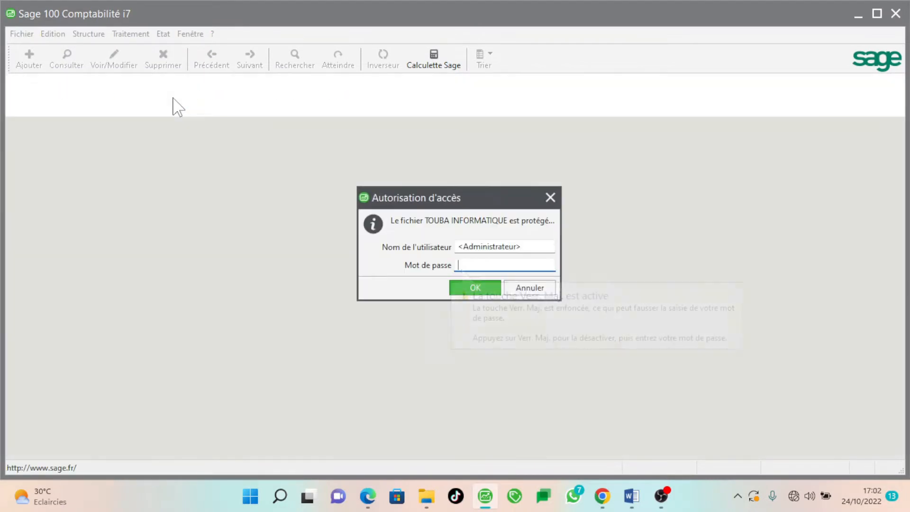
key("Return")
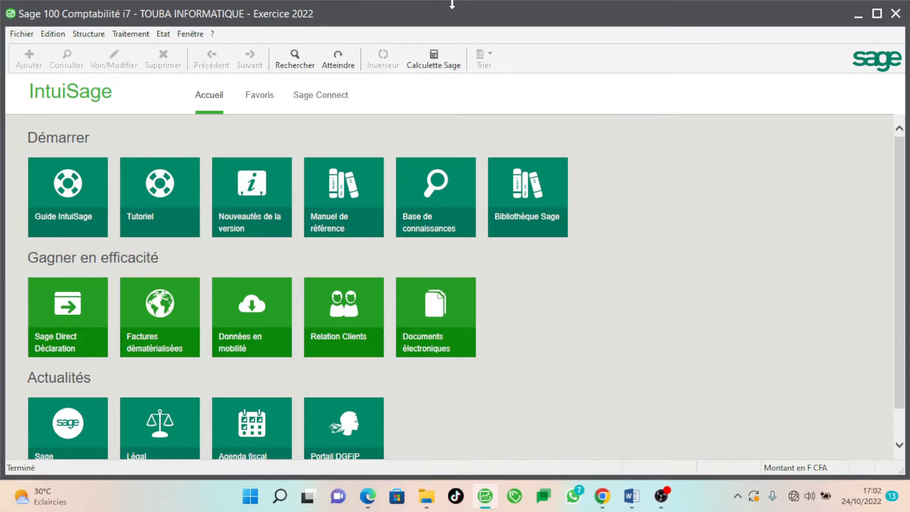
Open the Plan comptable window from the Structure menu
left_click(88, 34)
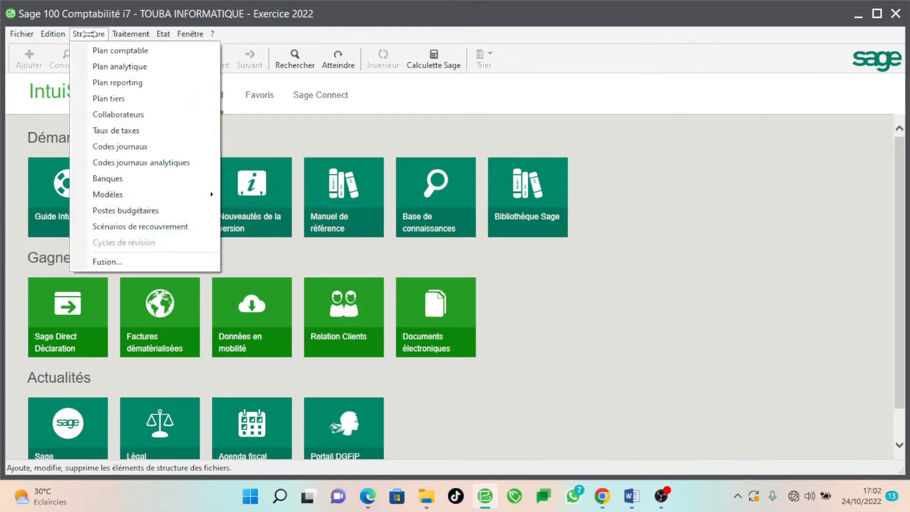
left_click(89, 34)
left_click(114, 52)
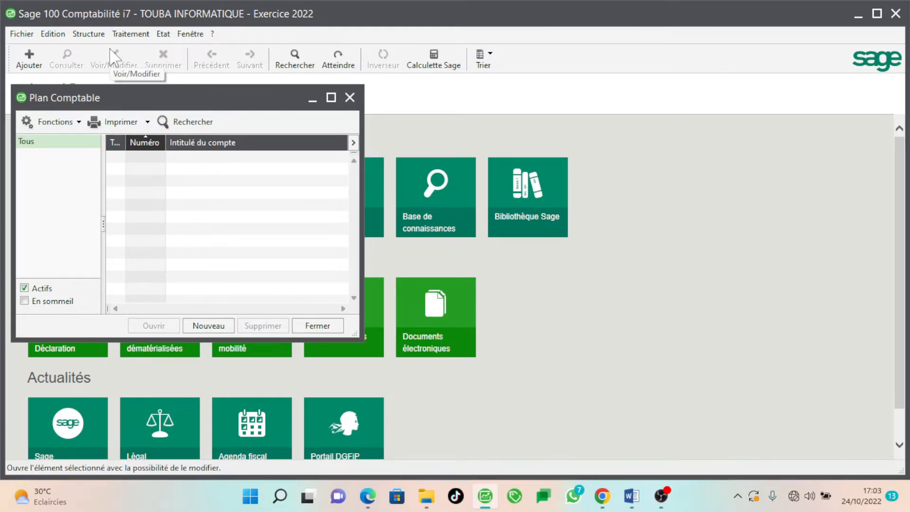
Launch the new general account wizard using Ajouter un nouvel élément in the account list
left_click(210, 325)
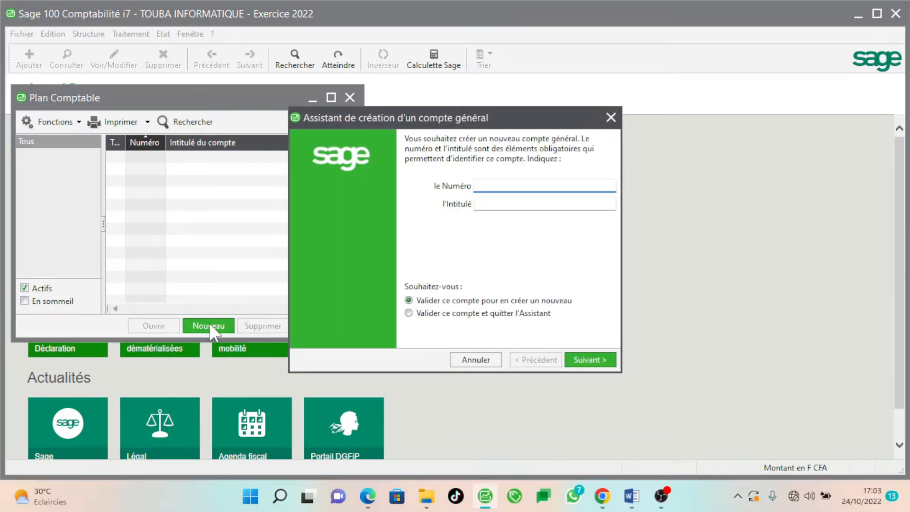
left_click(479, 359)
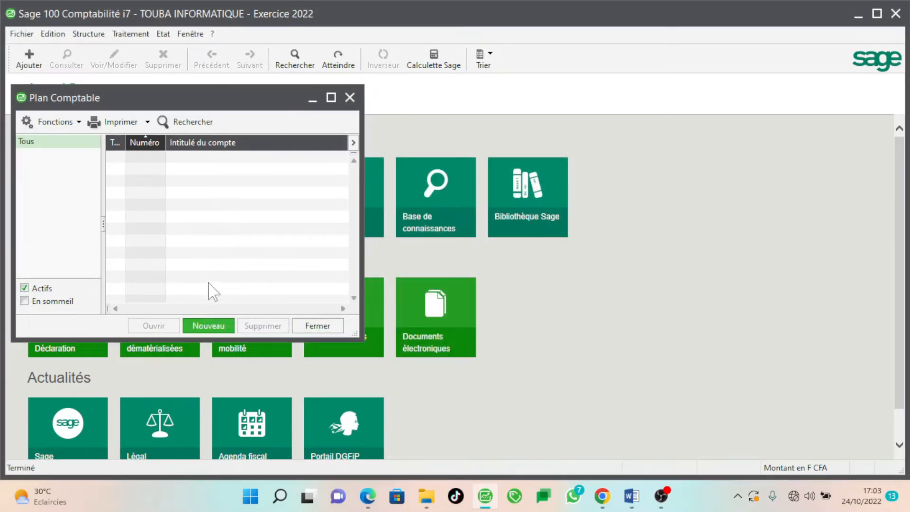
right_click(212, 244)
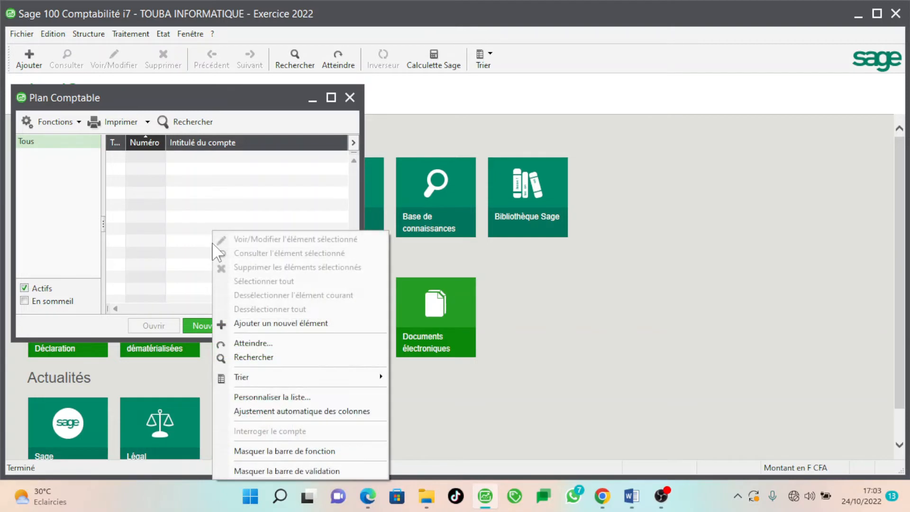
left_click(283, 325)
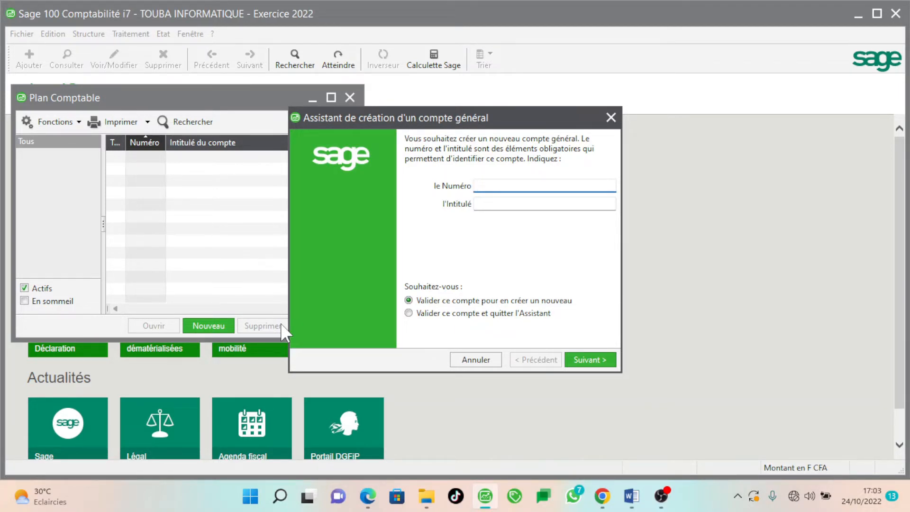
Create account 101000 CAPITAL and move the creation wizard aside
type("1")
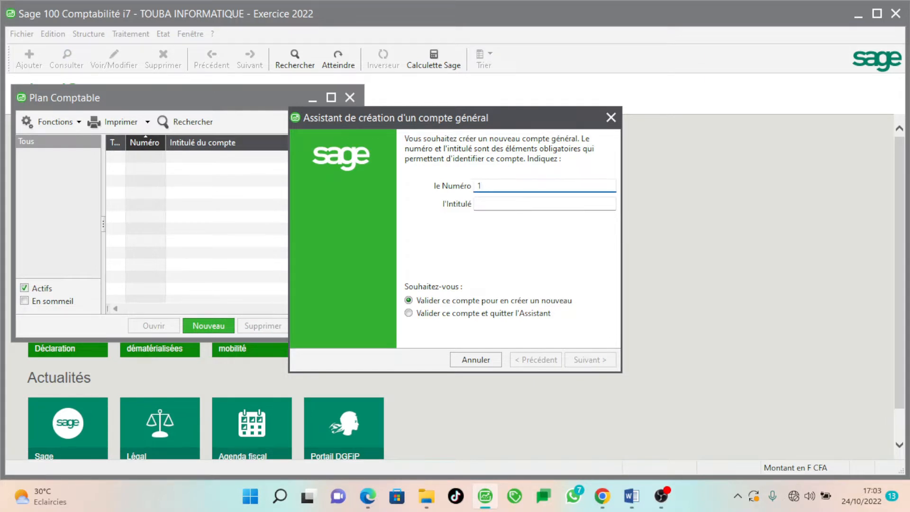
type("01000")
key("Tab")
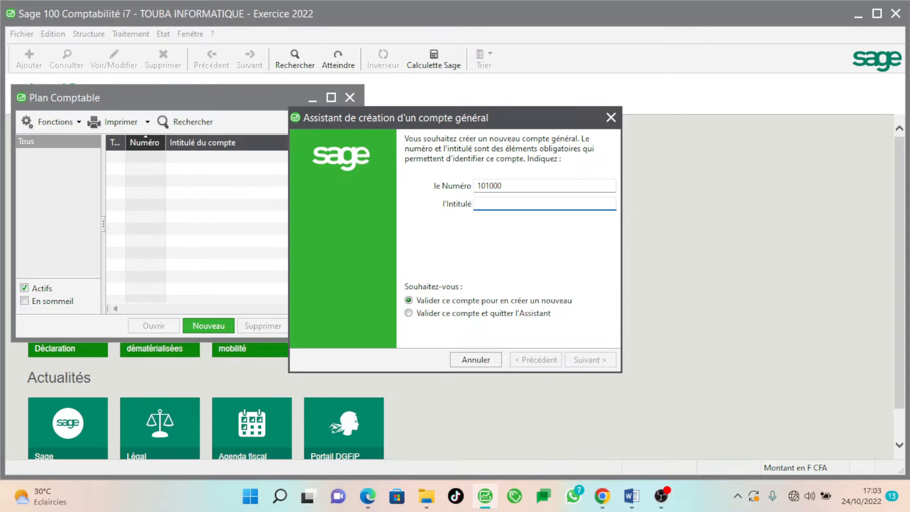
type("CA")
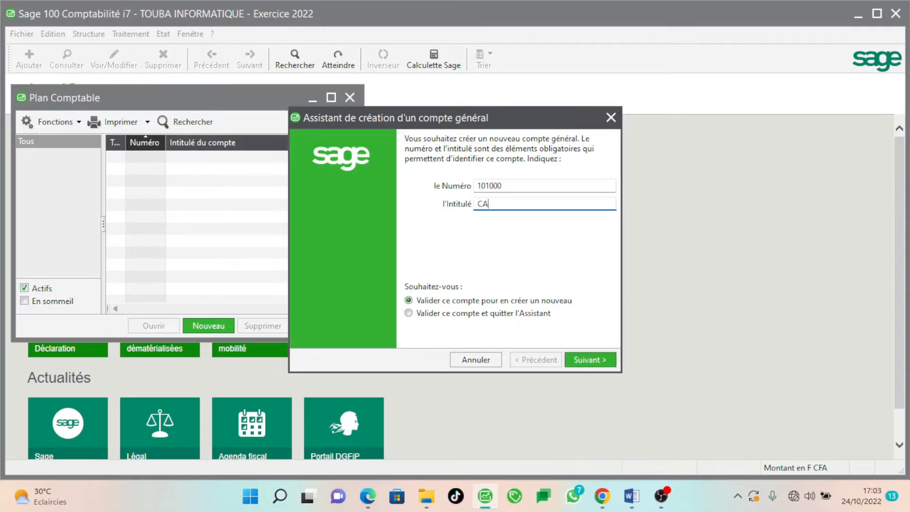
type("PITAL")
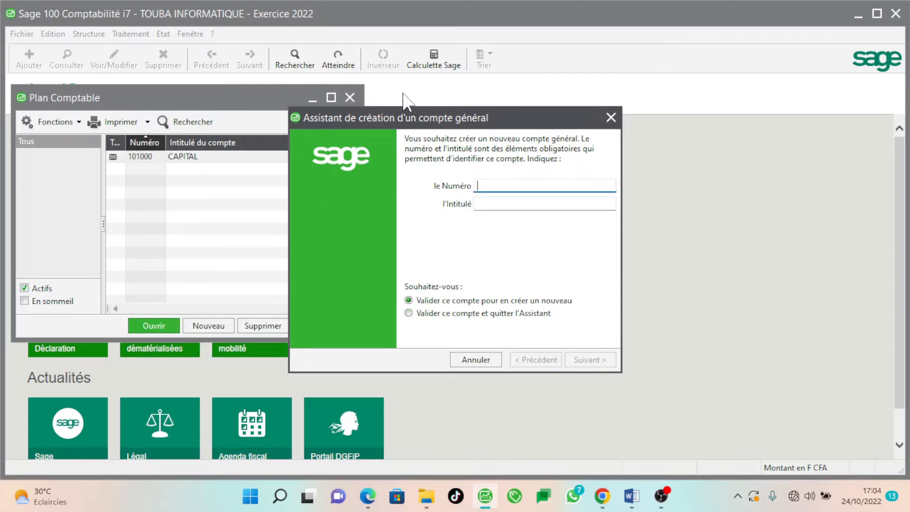
left_click_drag(413, 126, 486, 165)
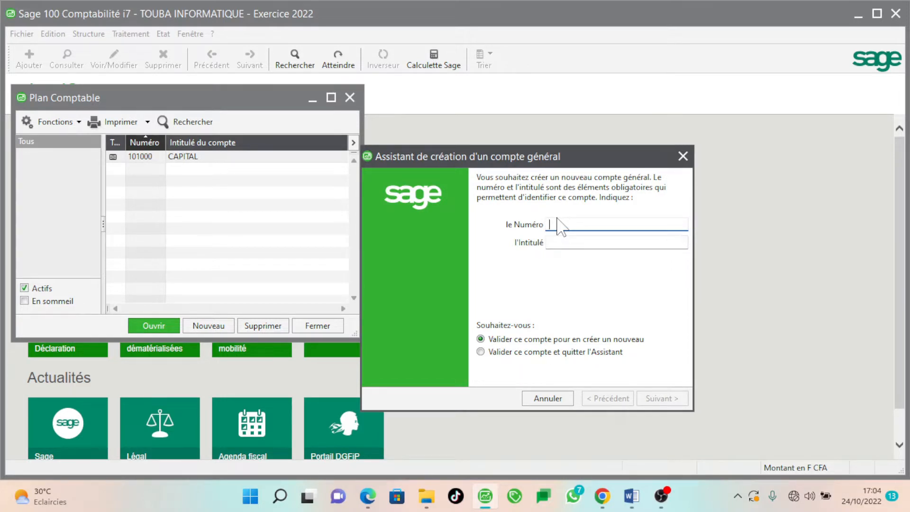
Create account 311000 STOCK
type("311000")
key("Tab")
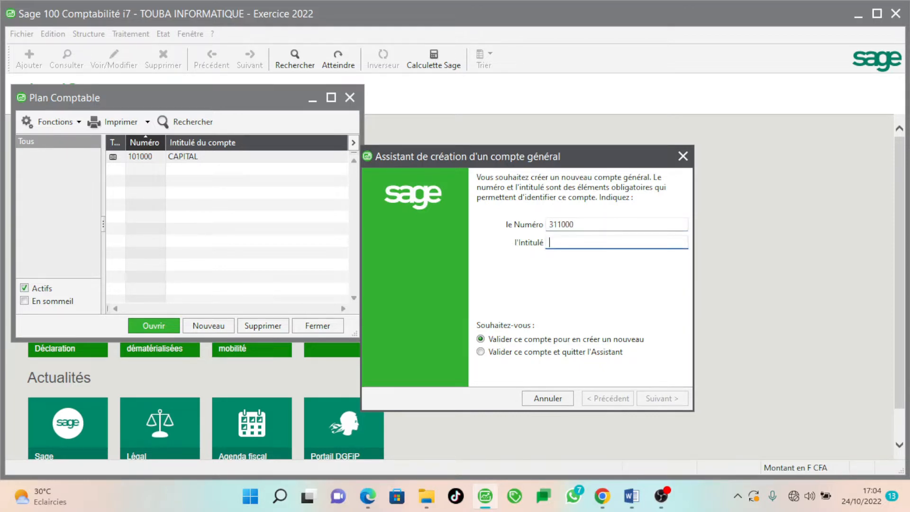
type("STO")
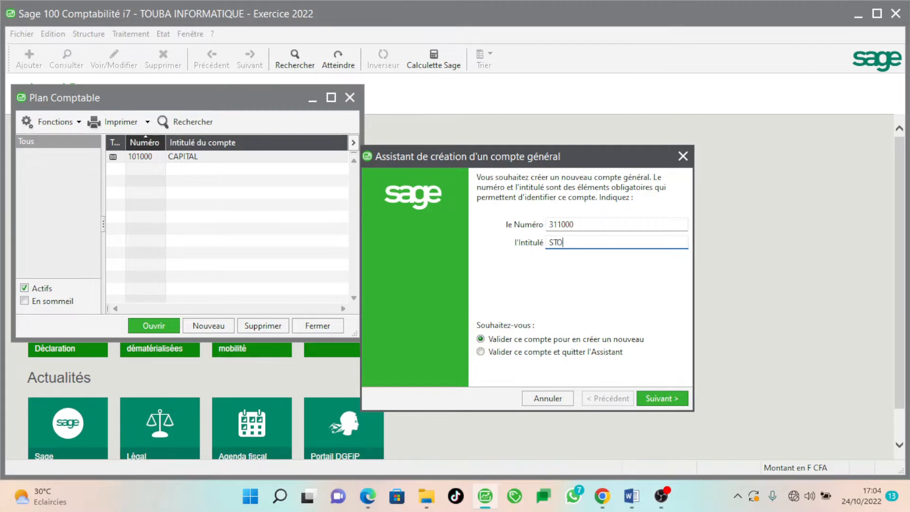
type("CK")
left_click(668, 398)
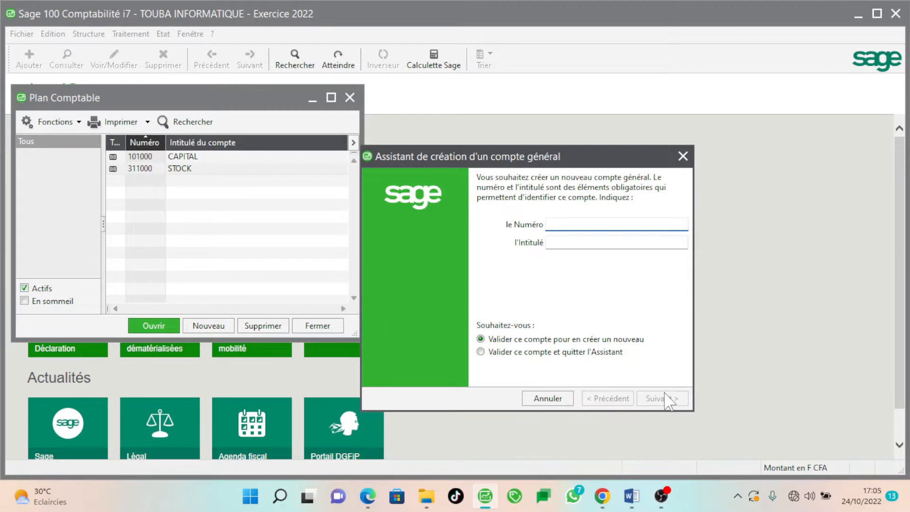
Create account 401000 FOURNISSEUR COLLECTIFS
type("401000")
left_click(616, 242)
type("FO")
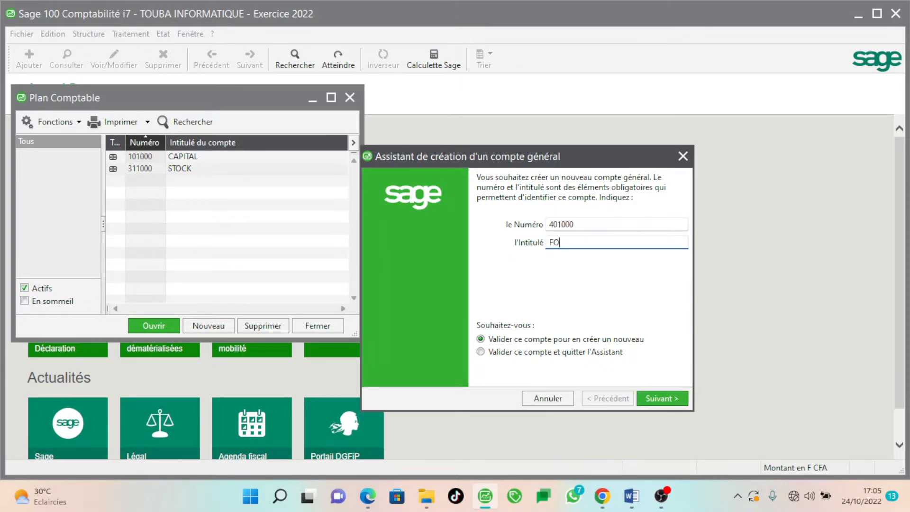
type("URNISSEUR COLLECTIFS")
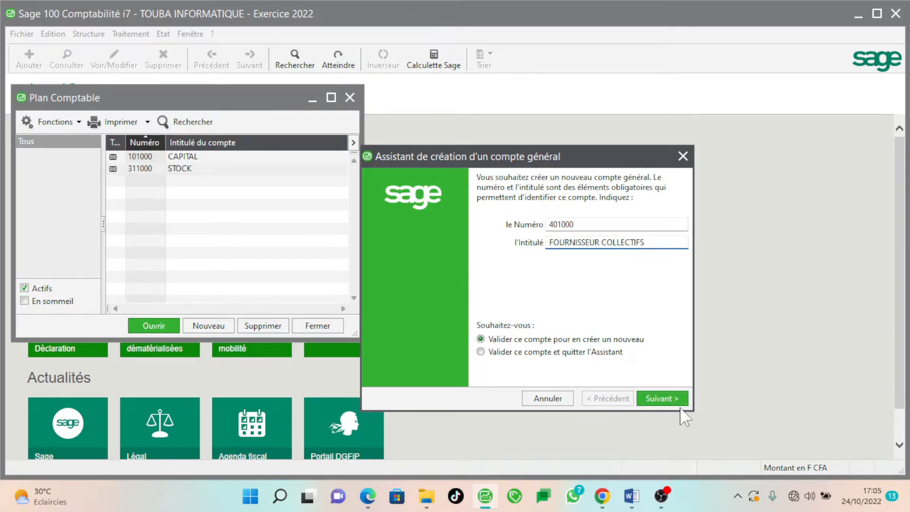
left_click(663, 399)
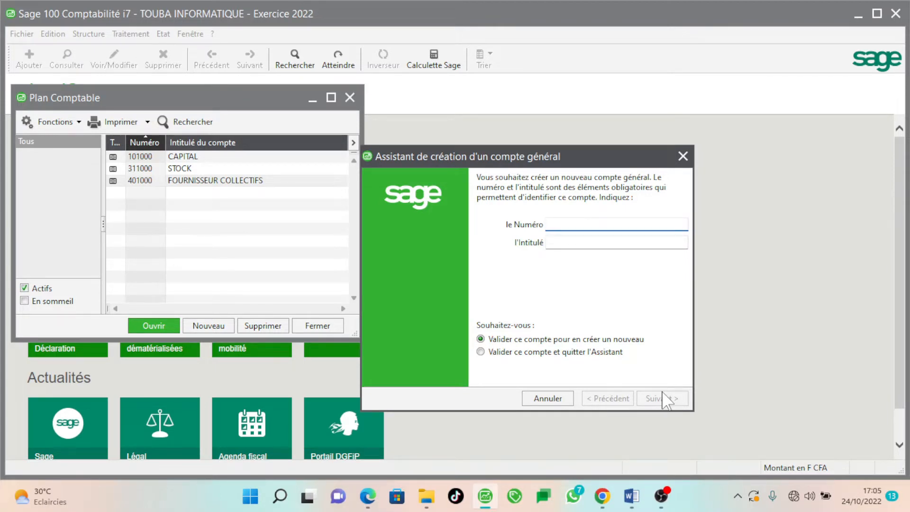
Create account 411000 CLIENT COLLECTIFS
type("411000")
key("Tab")
type("CL")
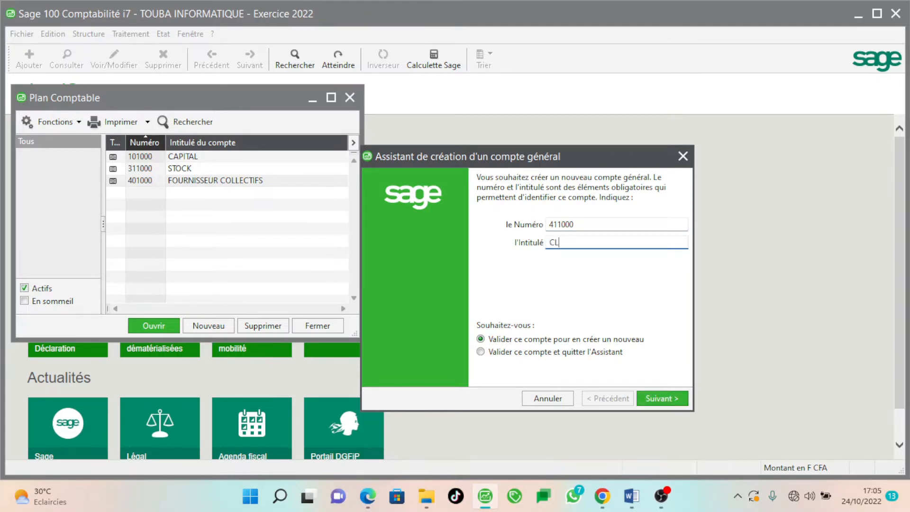
type("IENT COLLECTIFS")
left_click(669, 399)
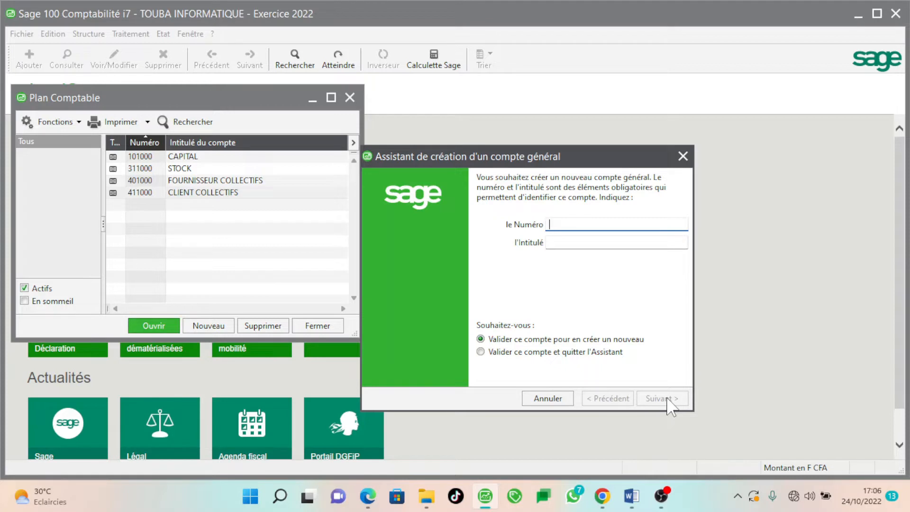
Create account 520000 BANQUE, correcting the stray letter in the title
type("520000")
key("Tab")
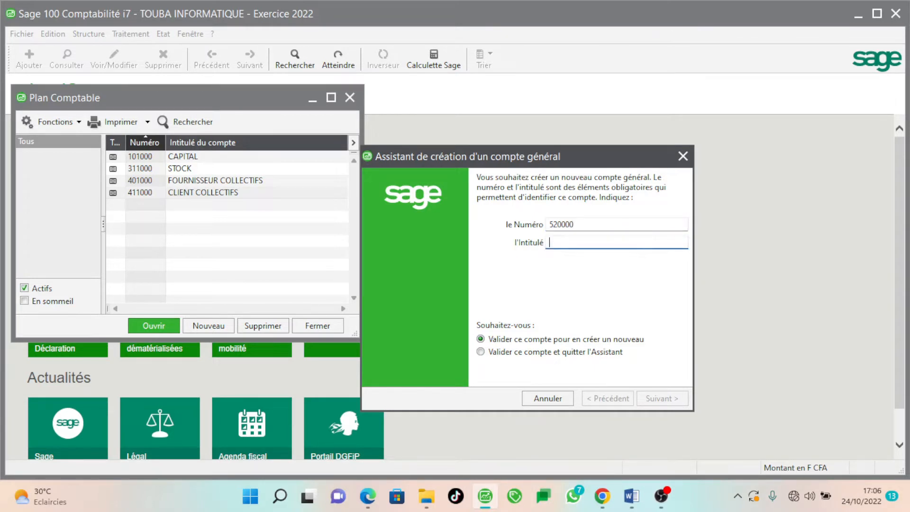
type("BAN")
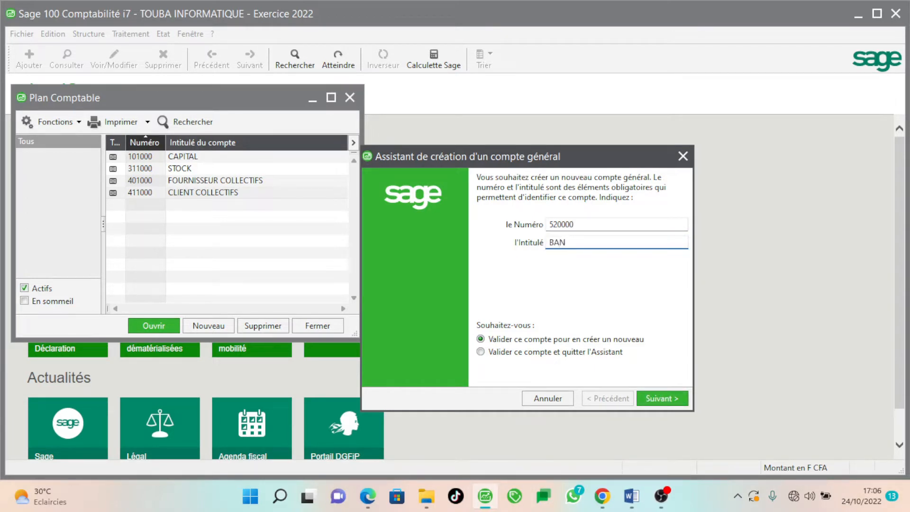
type("QUE U")
key("BackSpace")
key("Tab")
key("Tab")
key("Tab")
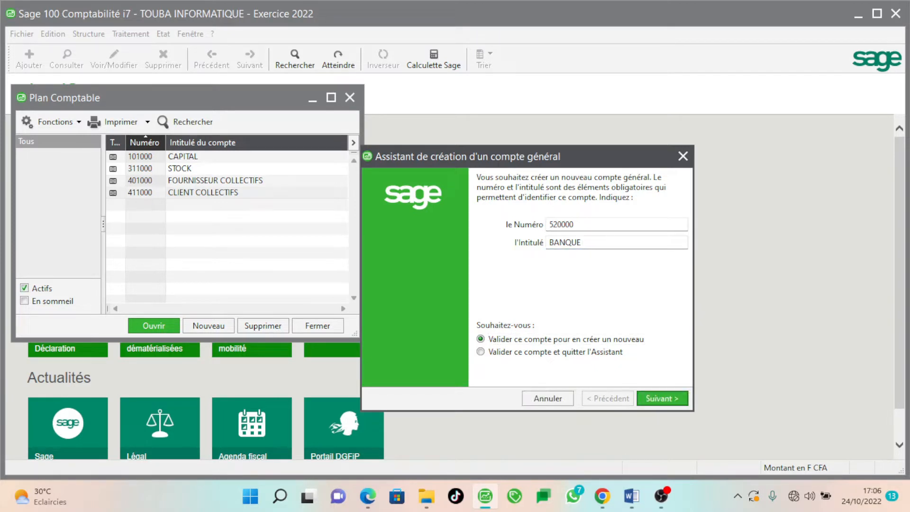
key("Return")
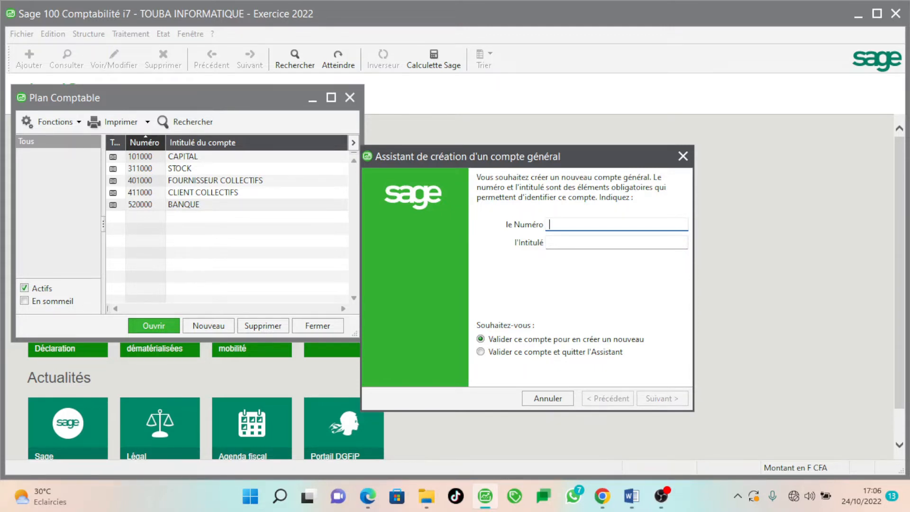
Create account 571000 CAISSE
type("7")
key("BackSpace")
type("571000CAI")
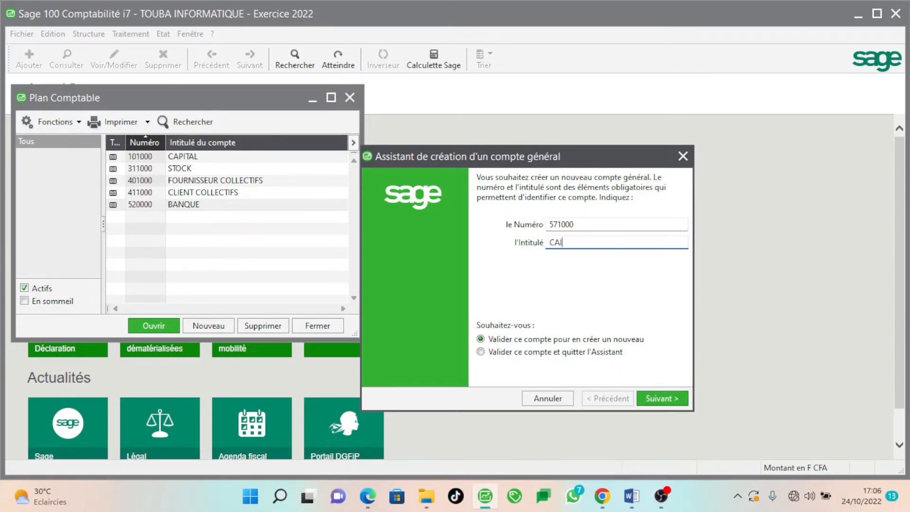
type("SSE")
left_click(662, 398)
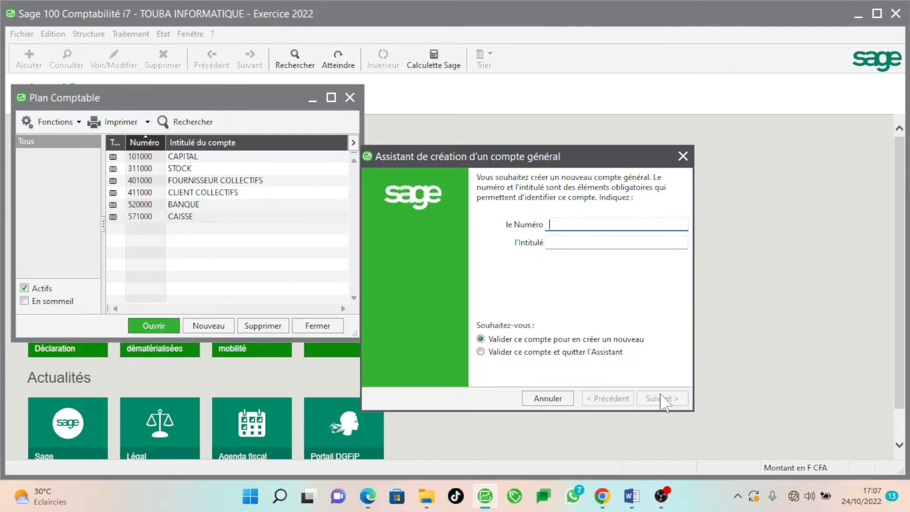
Create account 611000 ACHAT MARCHANDISES
type("11000")
key("Tab")
type("ACH")
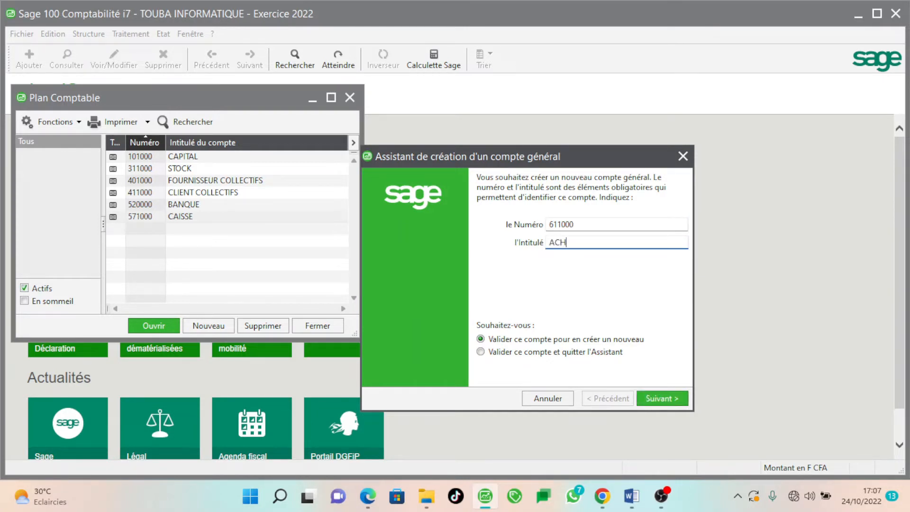
type("AT MARCHANDISES")
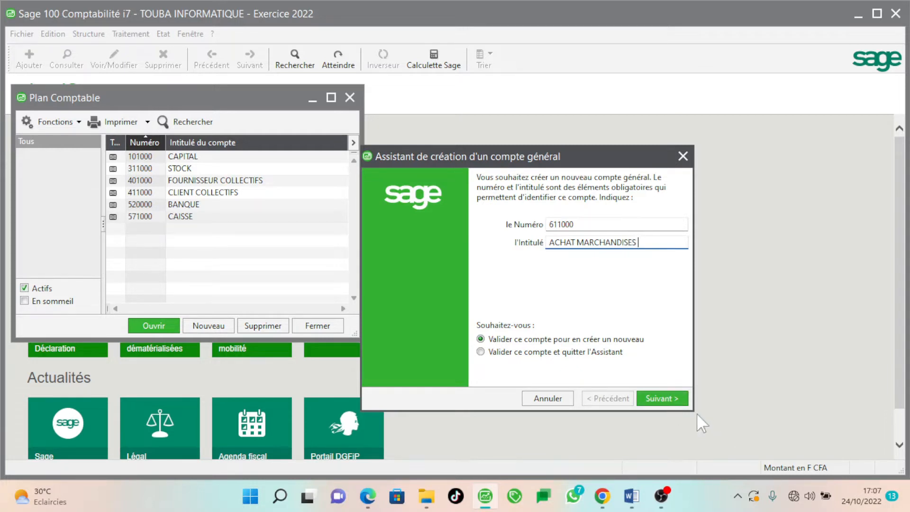
left_click(675, 398)
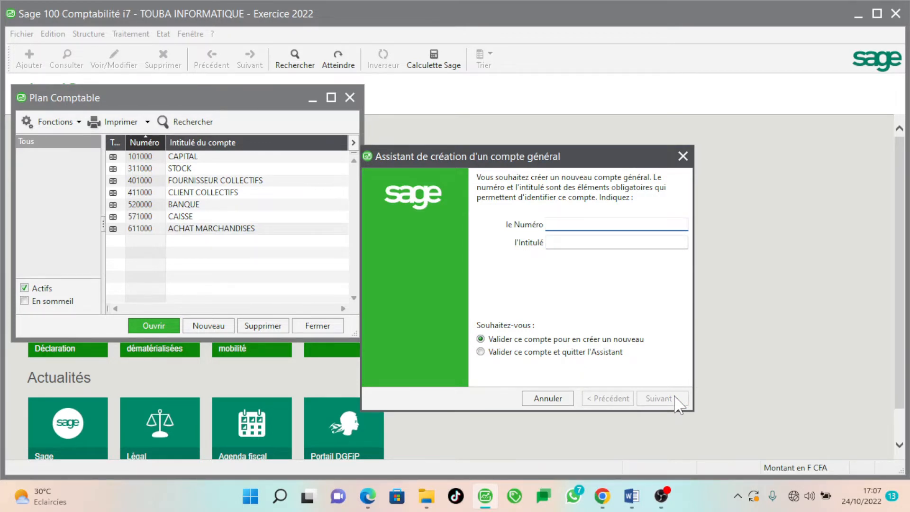
Create account 701000 VENTE DE MARCHANDISES and close the creation wizard
type("701000")
key("Tab")
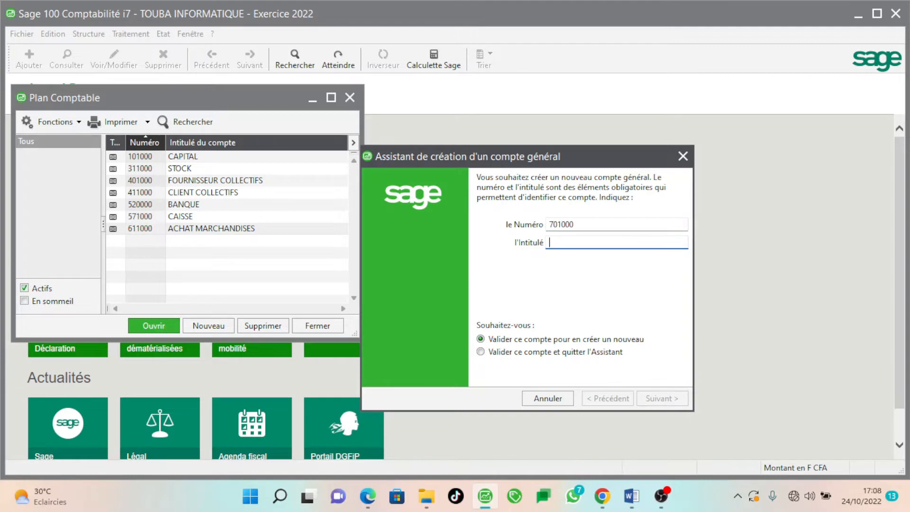
type("V")
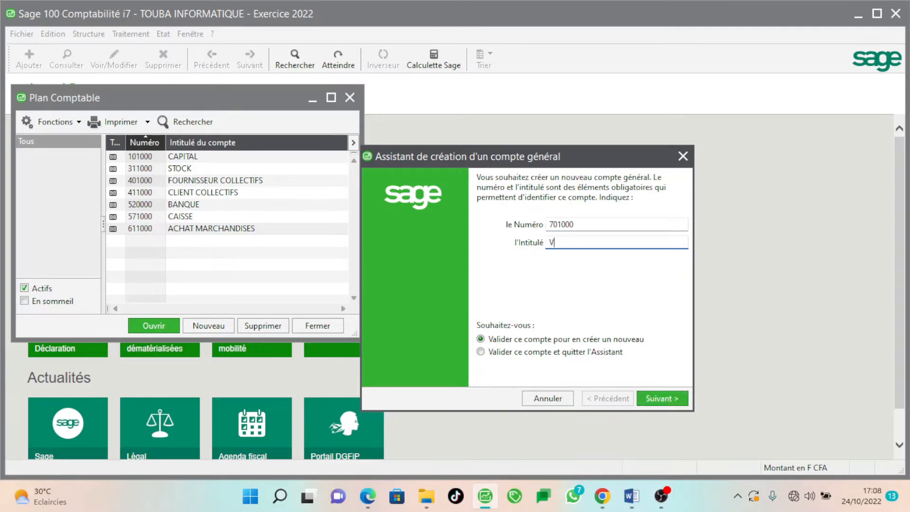
type("ENTE DE MARCHANDISES")
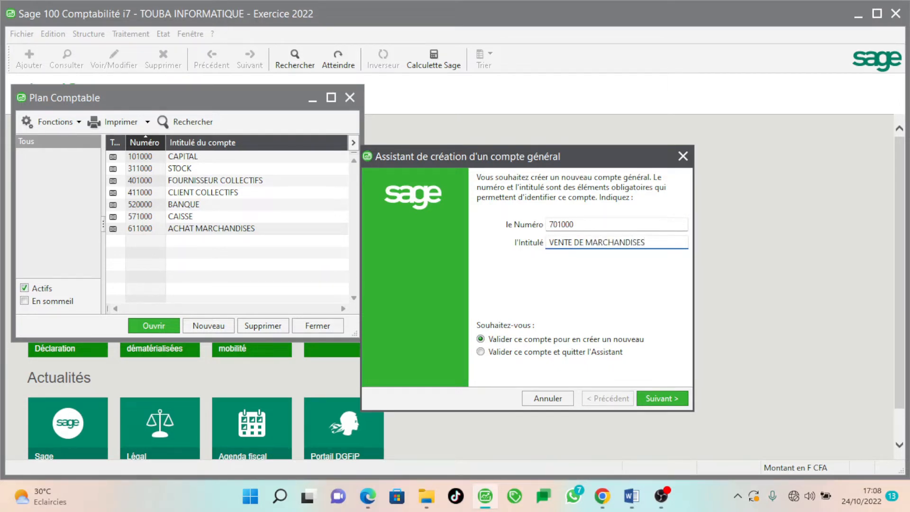
left_click(673, 400)
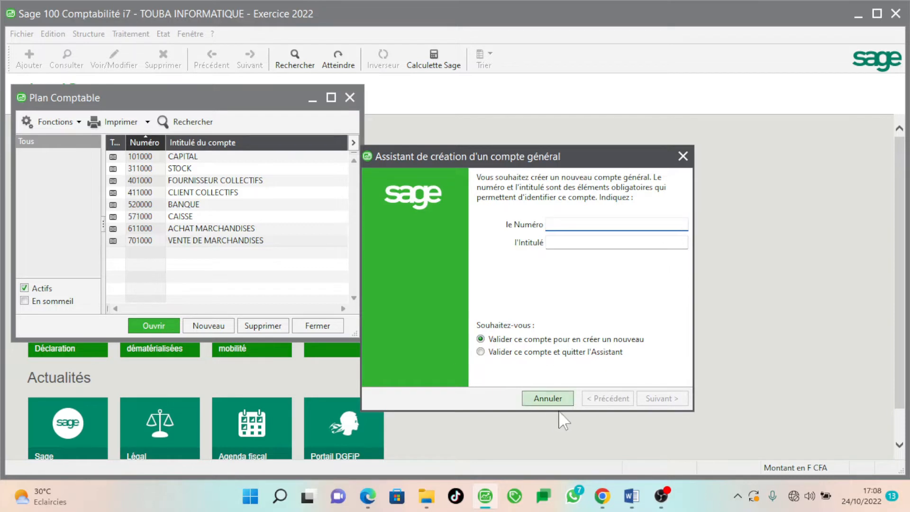
left_click(550, 398)
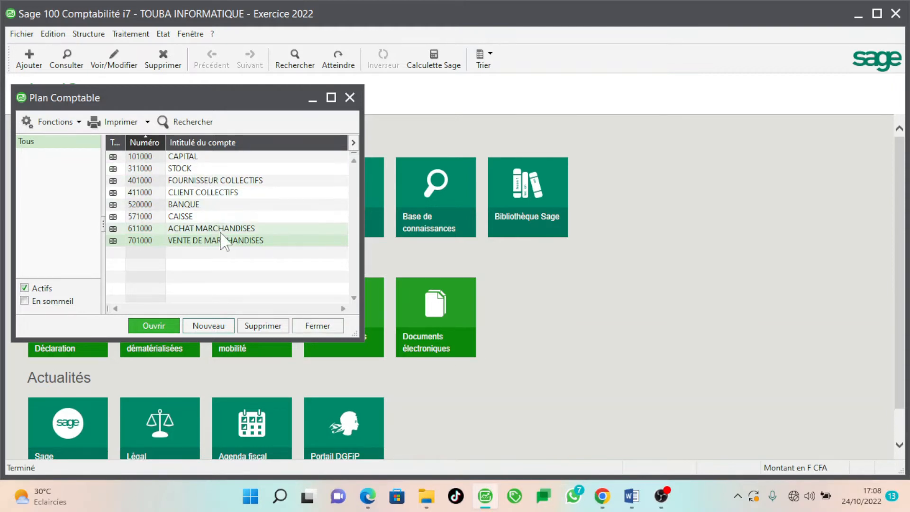
Close the Plan Comptable window, returning to the IntuiSage home page
left_click(307, 326)
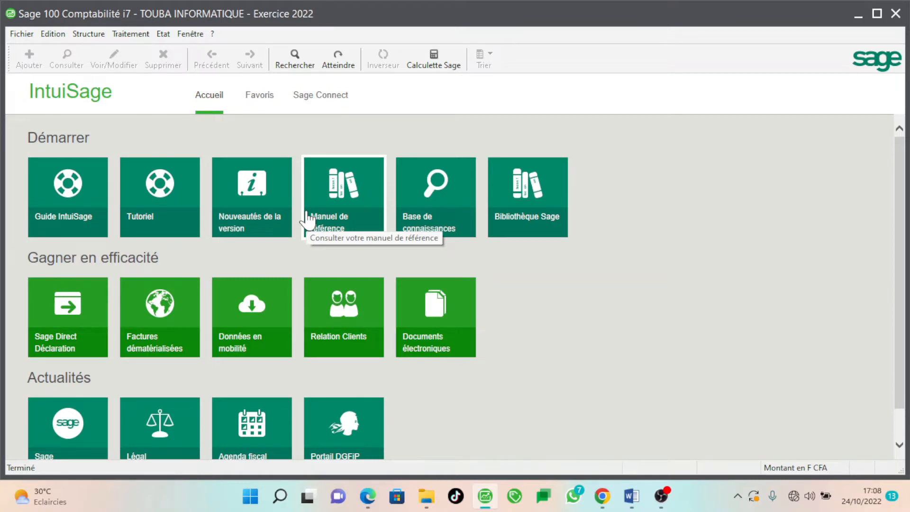
In Plan tiers, filter the list to Client and start a new third-party record
left_click(99, 35)
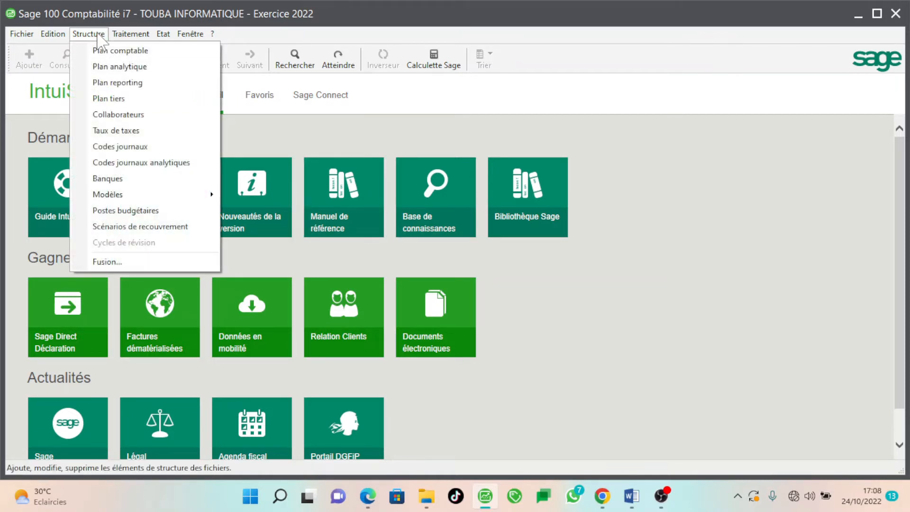
left_click(138, 104)
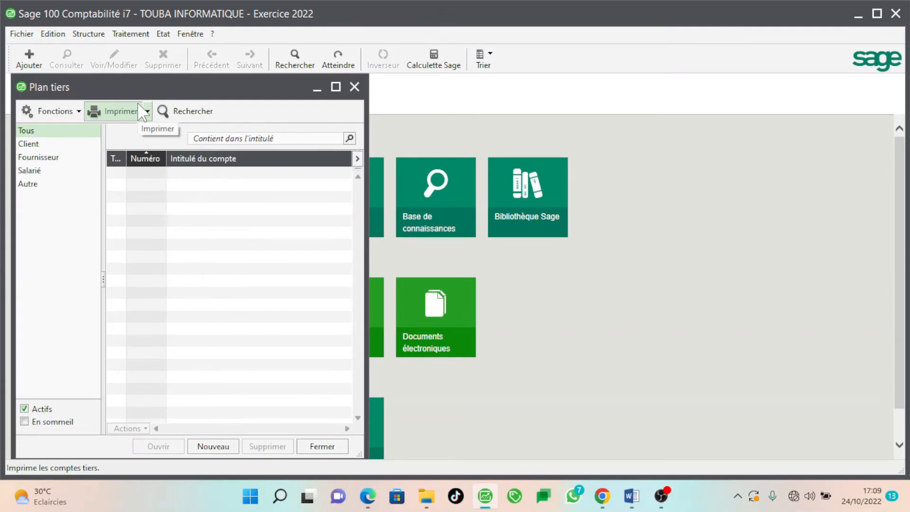
left_click(33, 146)
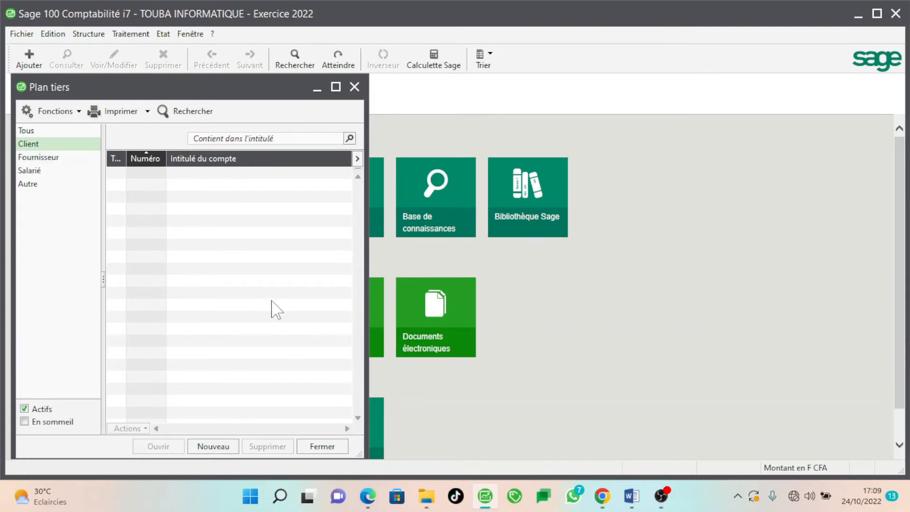
right_click(219, 268)
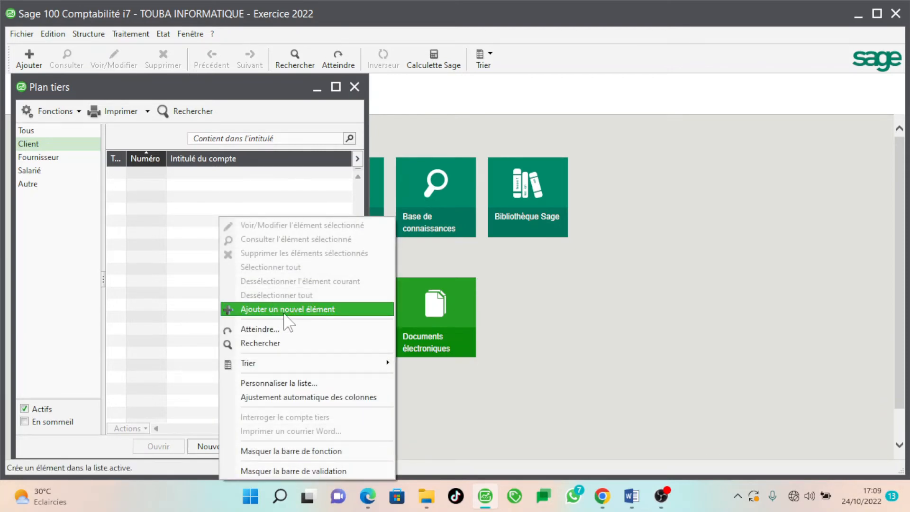
left_click(303, 310)
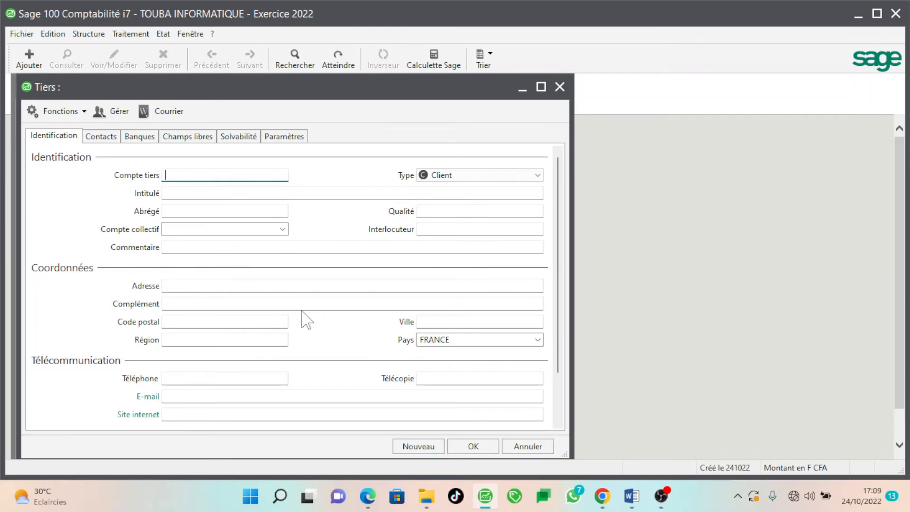
Enter CLAB as the account code of the new third-party record
type("CL")
type("AB")
key("BackSpace")
type("B")
key("Tab")
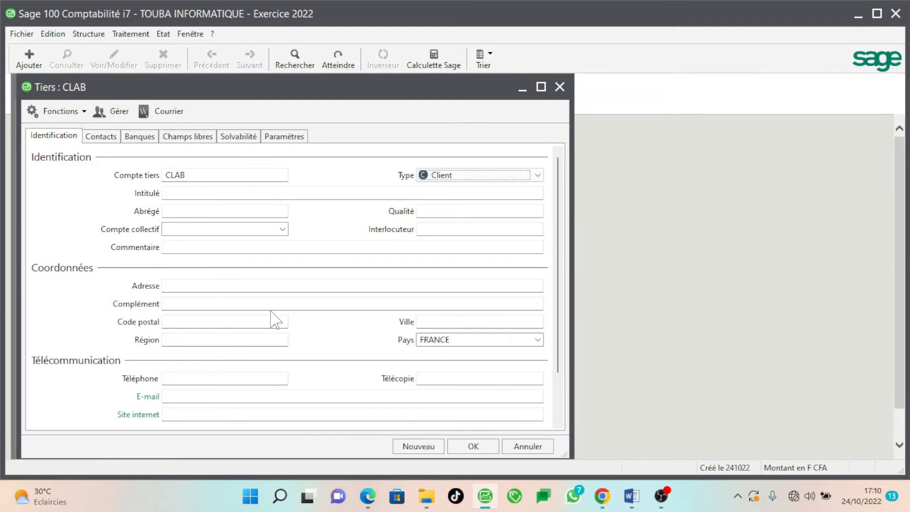
Keep the type as Client, enter the client's full name as title and AB as short name
left_click(454, 177)
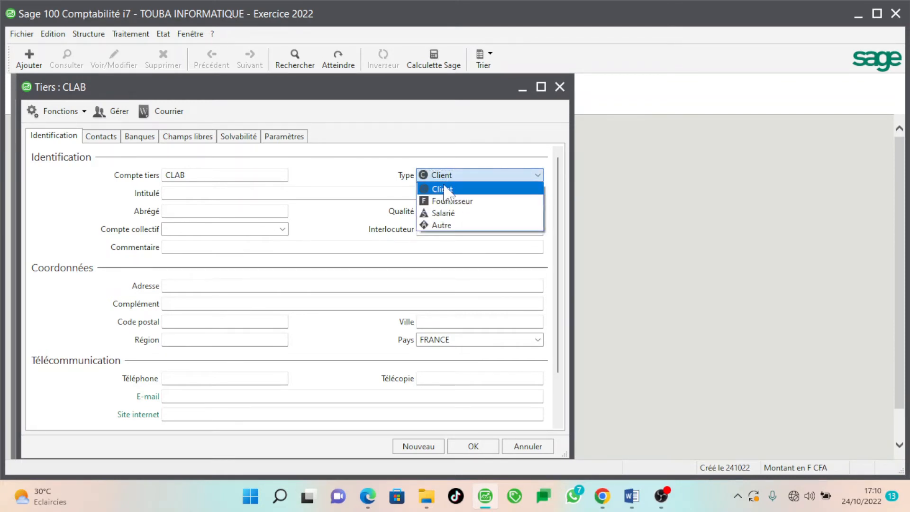
left_click(444, 190)
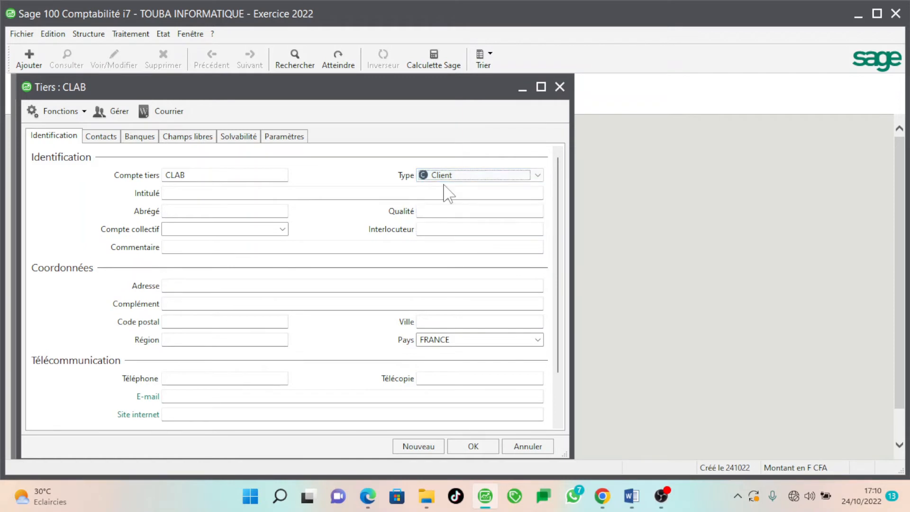
left_click(269, 190)
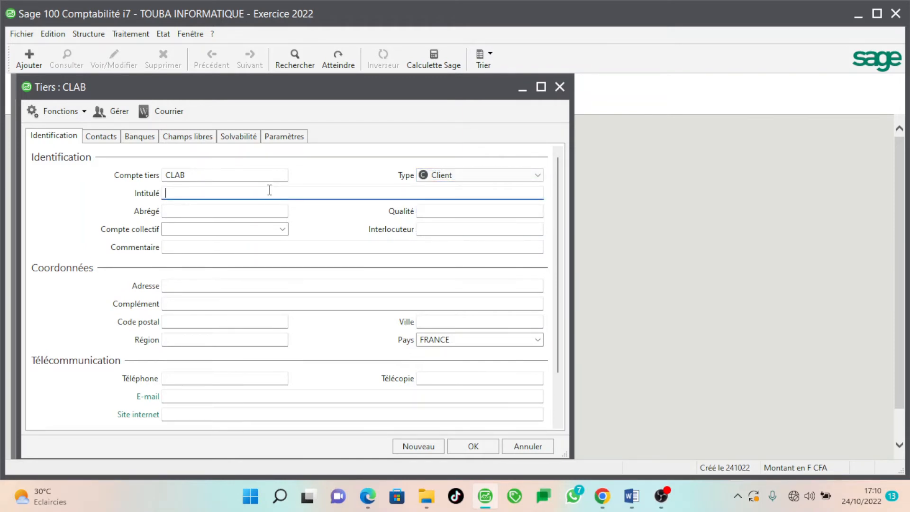
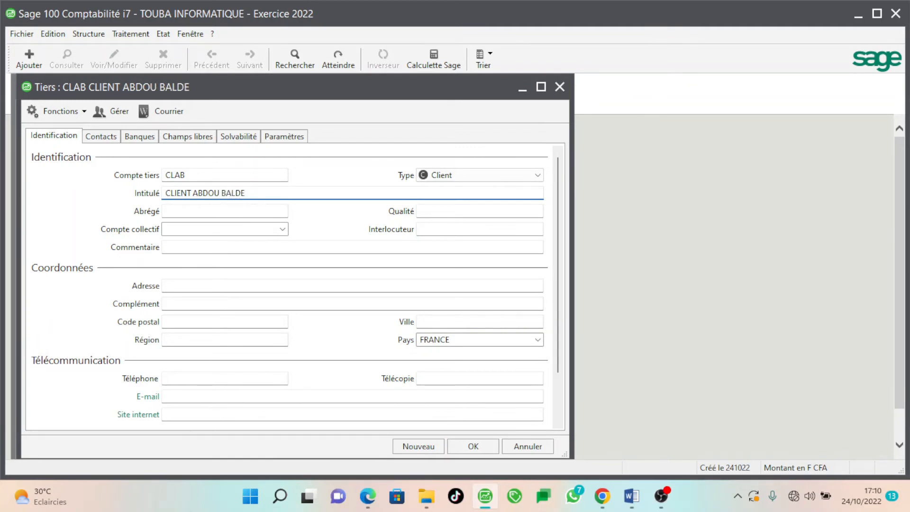
left_click(171, 212)
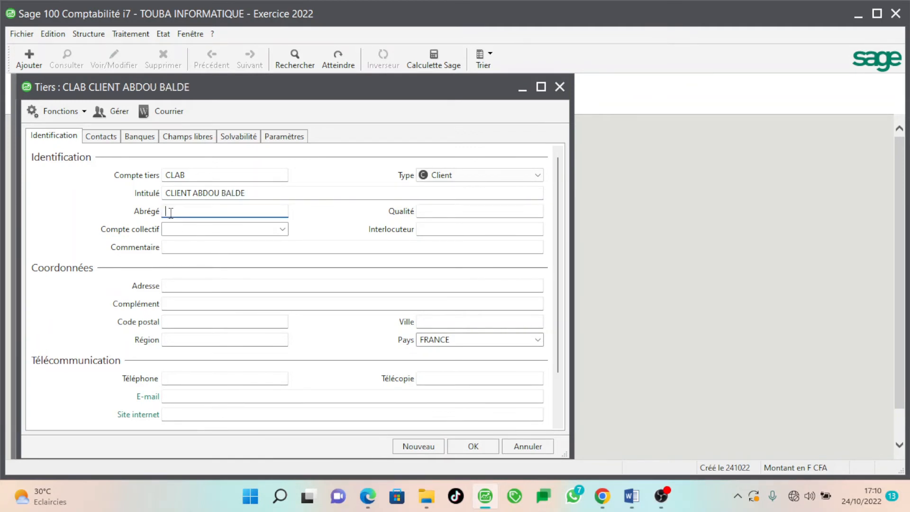
type("CL")
type("AB")
key("BackSpace")
key("BackSpace")
key("BackSpace")
key("BackSpace")
type("AB")
left_click(193, 231)
Give client CLAB collective account 411000 and comment 411001, then save it
left_click(193, 231)
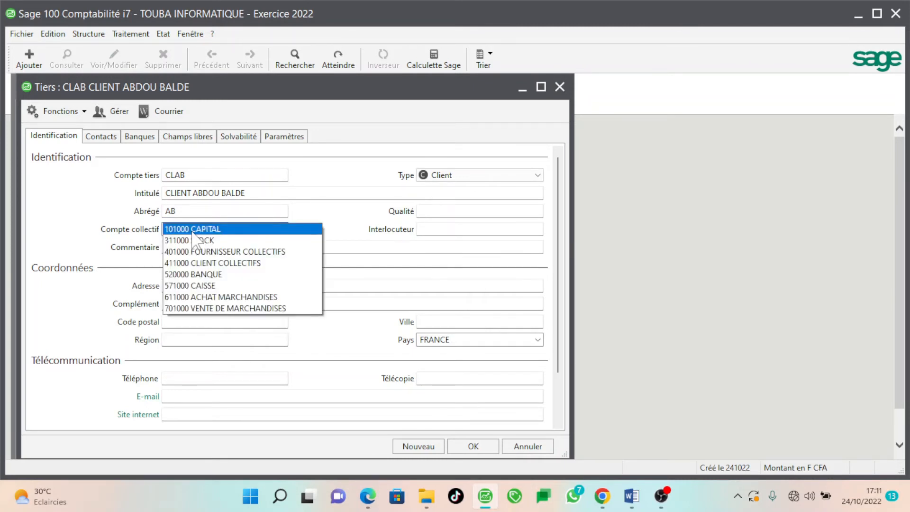
key("Down")
key("Down")
key("Down")
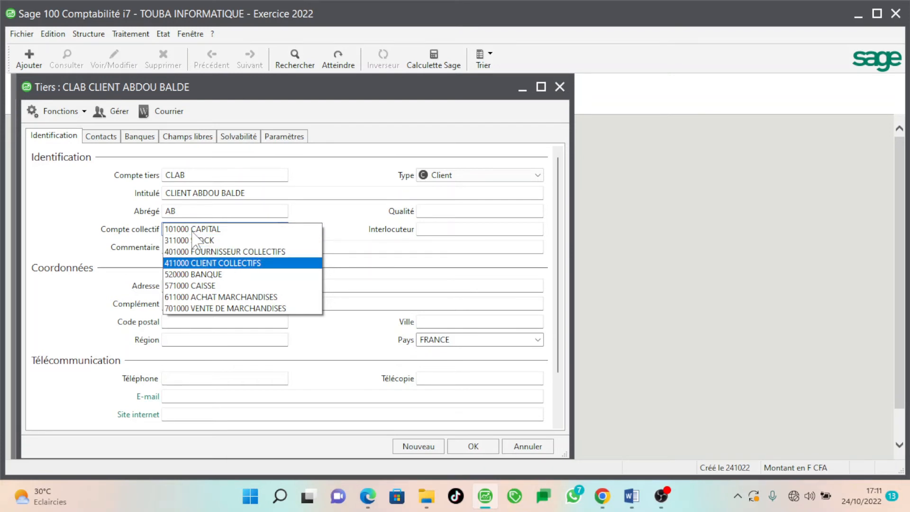
key("Return")
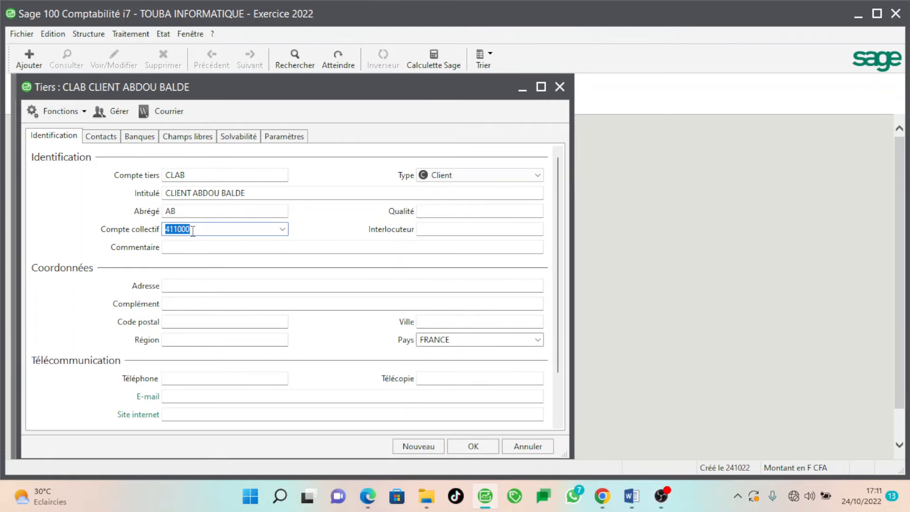
key("Tab")
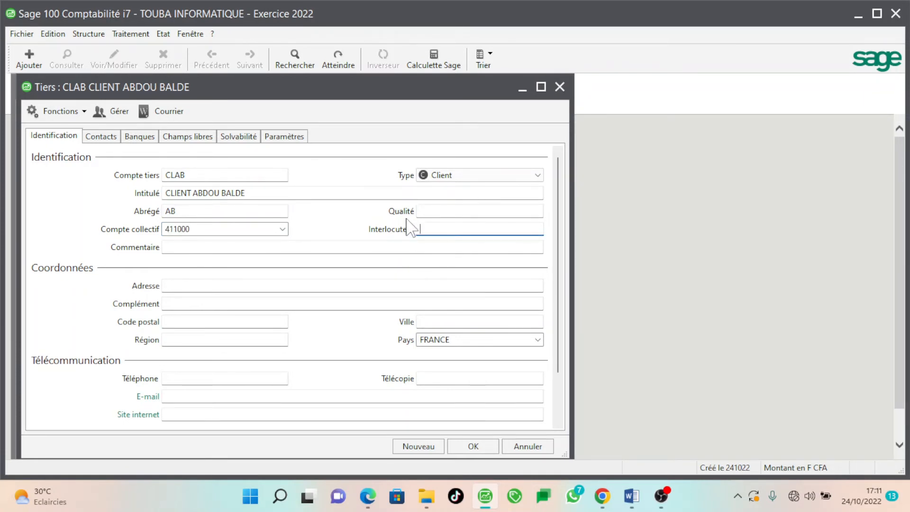
left_click(201, 250)
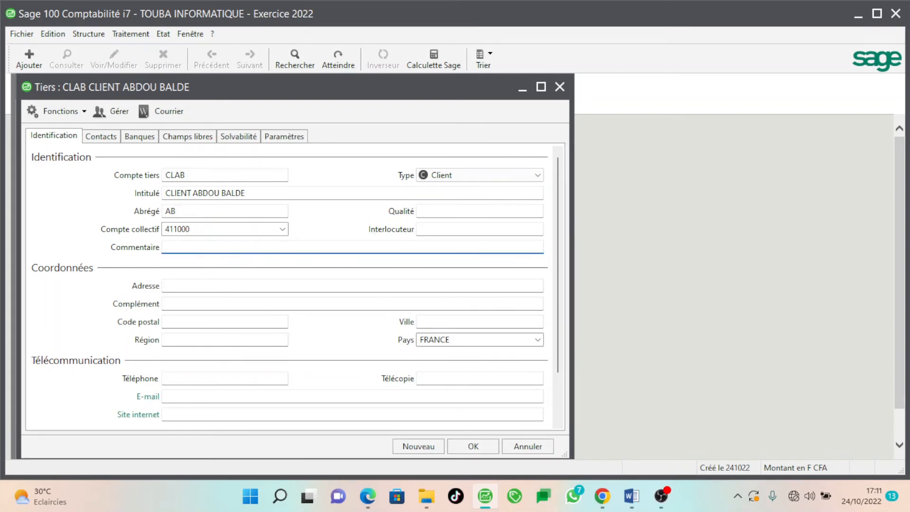
type("411001")
left_click(203, 286)
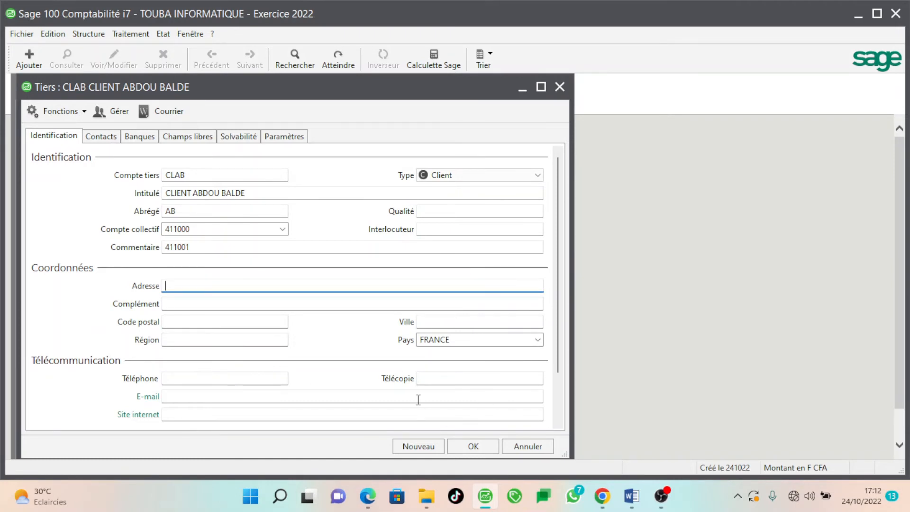
left_click(476, 447)
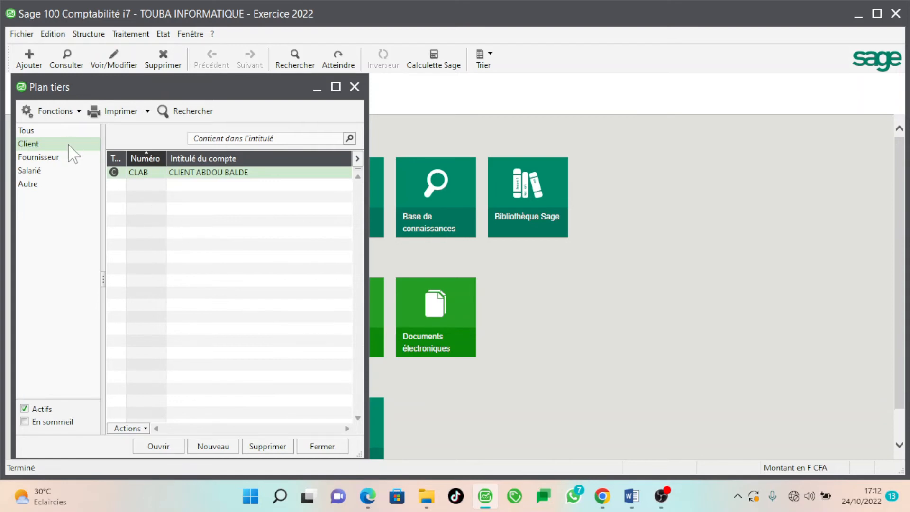
Start a new Fournisseur account FRLFM with the supplier's name as title and short name LFM
left_click(38, 157)
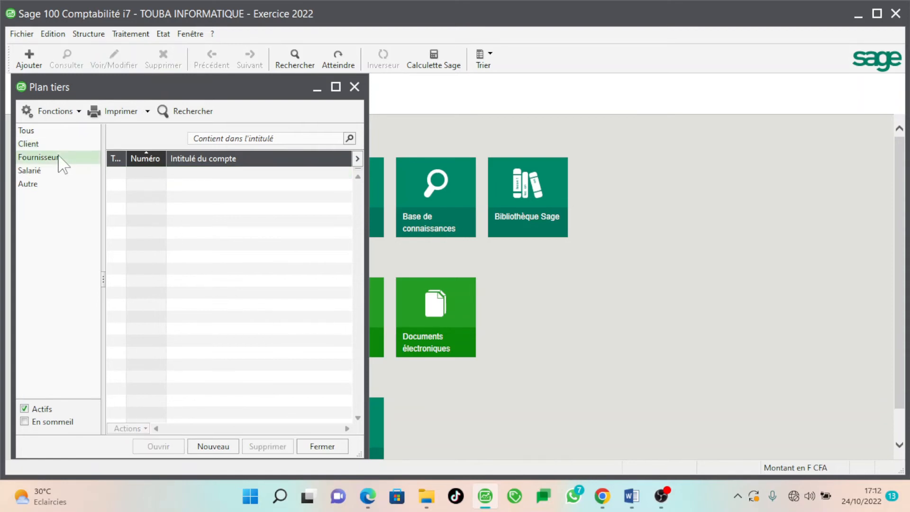
left_click(220, 447)
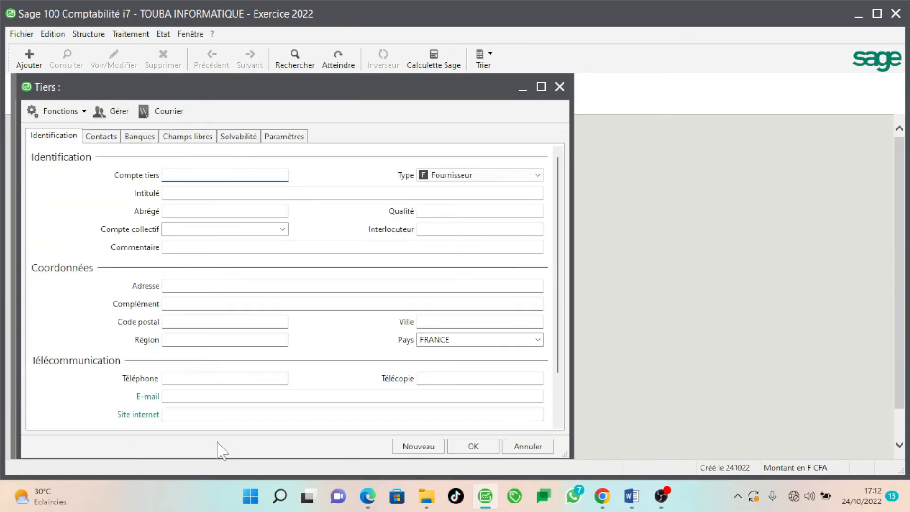
type("FR")
type("LFM")
left_click(198, 190)
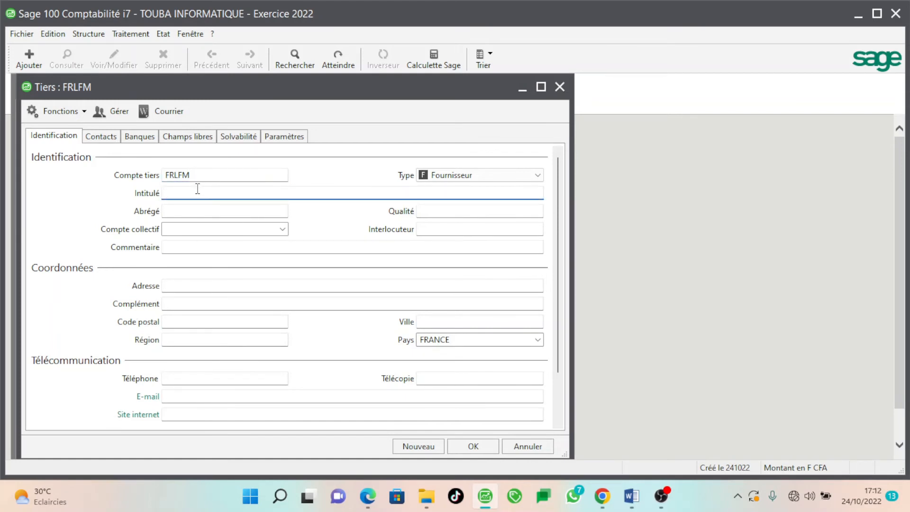
type("LAMP FALL MA")
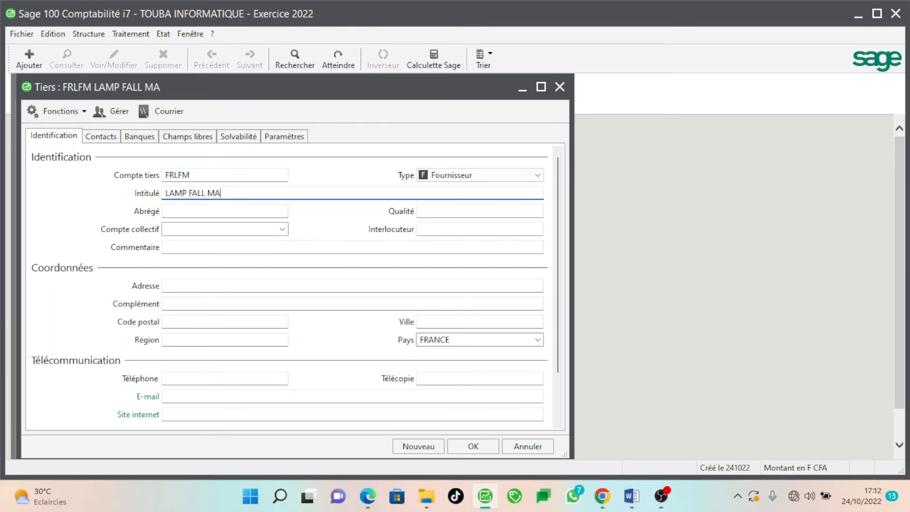
type("TERIEL")
left_click(225, 214)
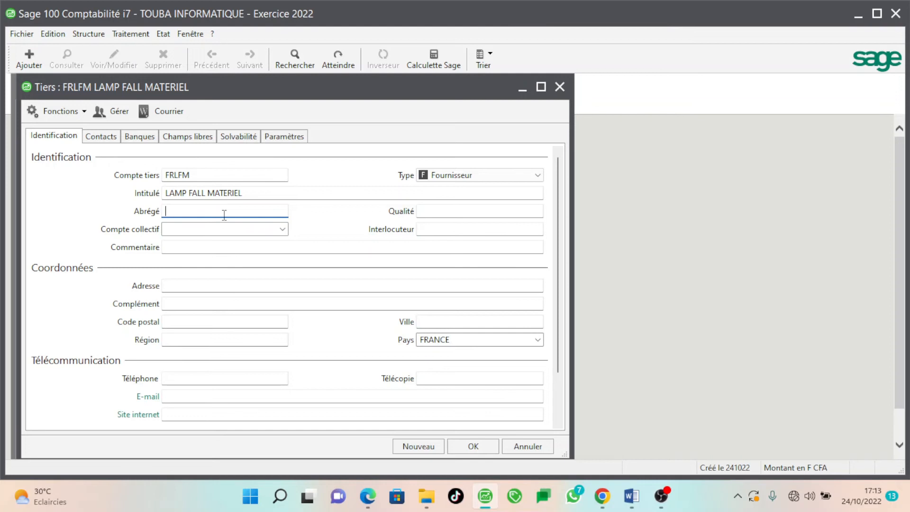
type("LFM")
left_click(208, 229)
Choose 401000 FOURNISSEUR COLLECTIFS as the supplier's collective account
left_click(208, 229)
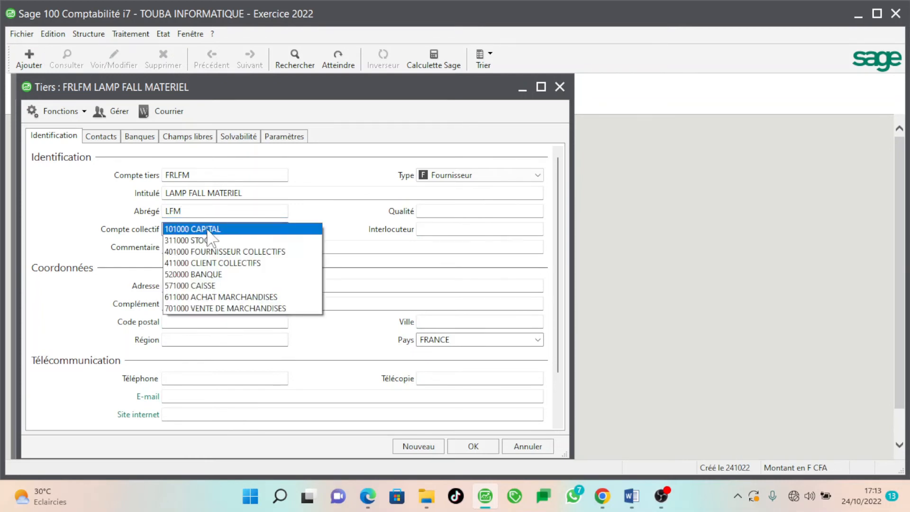
key("Down")
key("Down")
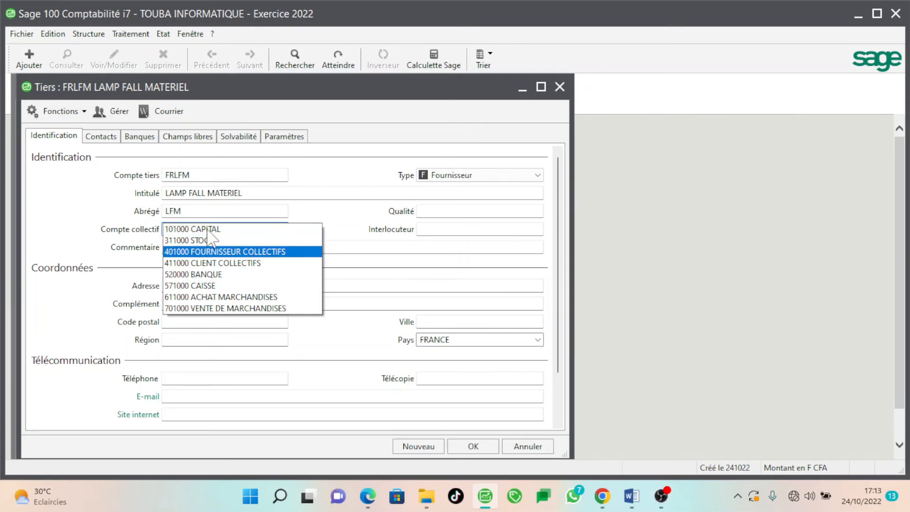
key("Return")
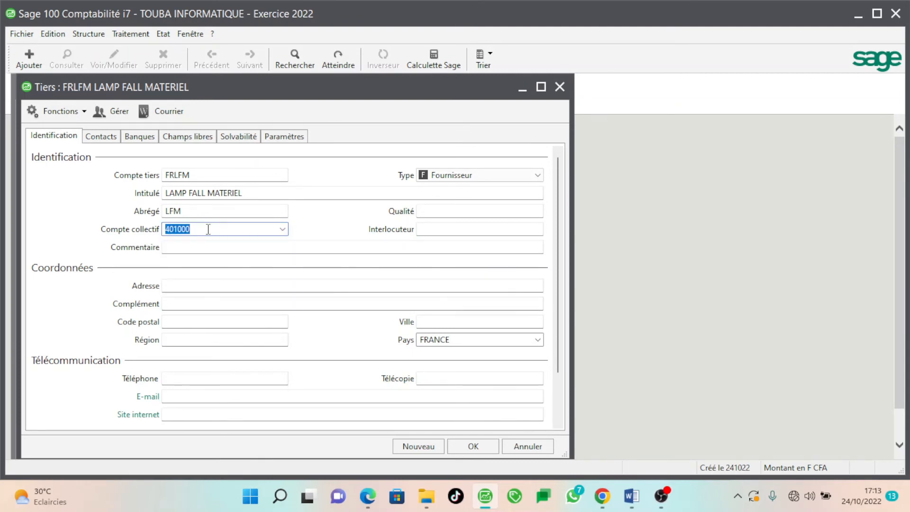
Enter comment 401001 and save supplier FRLFM
left_click(180, 242)
type("4")
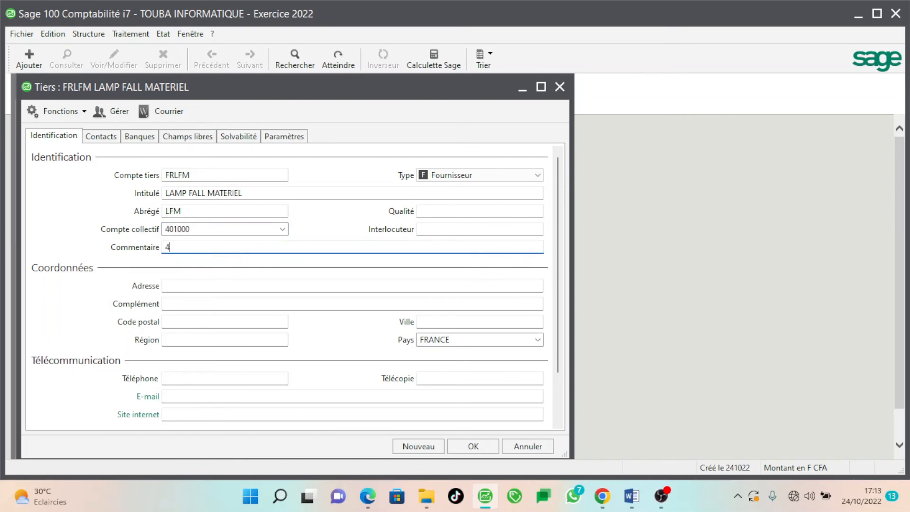
type("01001")
key("BackSpace")
type("2")
key("BackSpace")
key("BackSpace")
type("10")
key("BackSpace")
key("BackSpace")
key("BackSpace")
type("102")
key("BackSpace")
key("BackSpace")
key("BackSpace")
type("001")
left_click(483, 447)
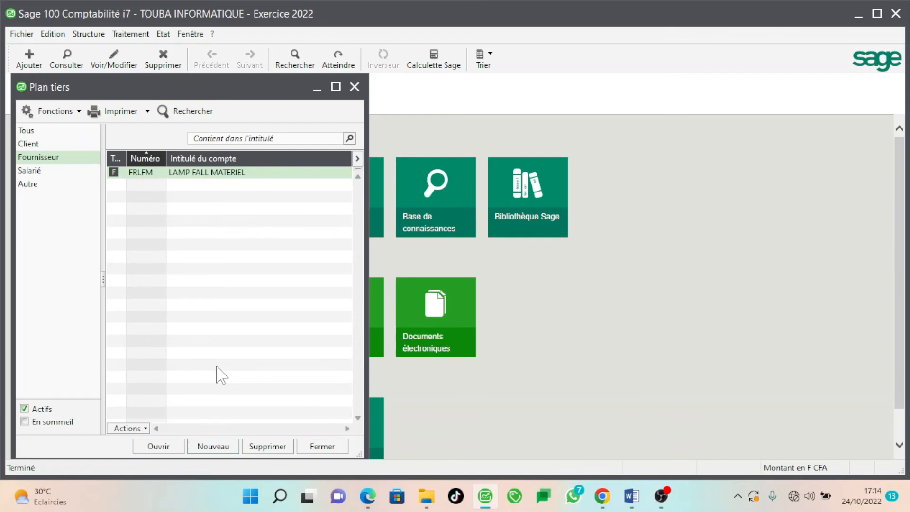
Close the Plan tiers list and open the journal codes list from Structure
left_click(322, 447)
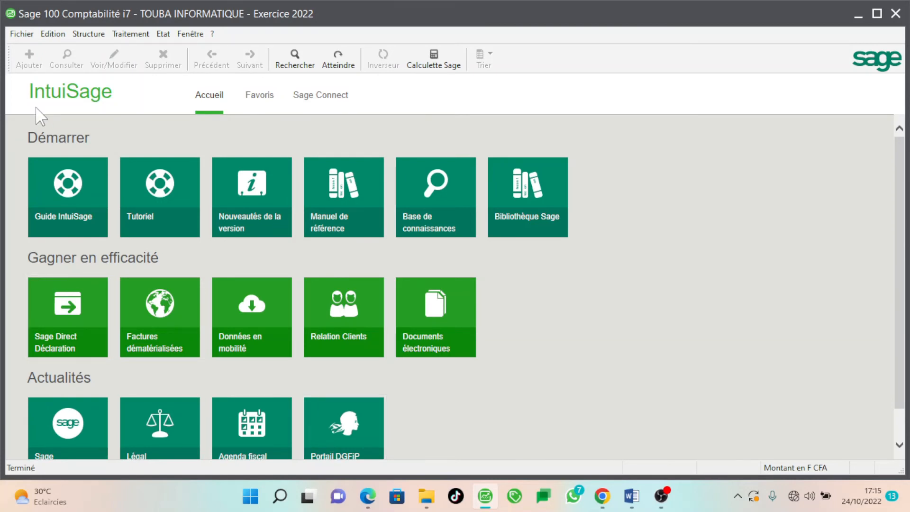
left_click(100, 37)
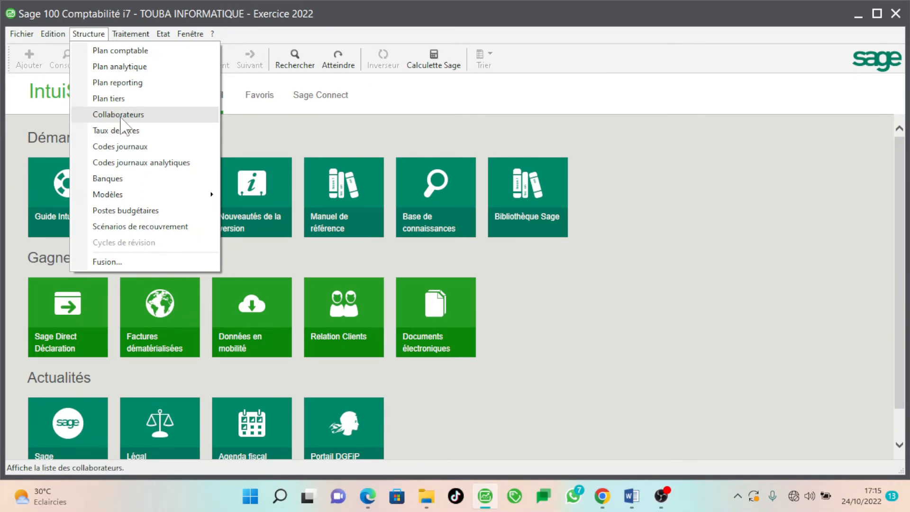
left_click(112, 148)
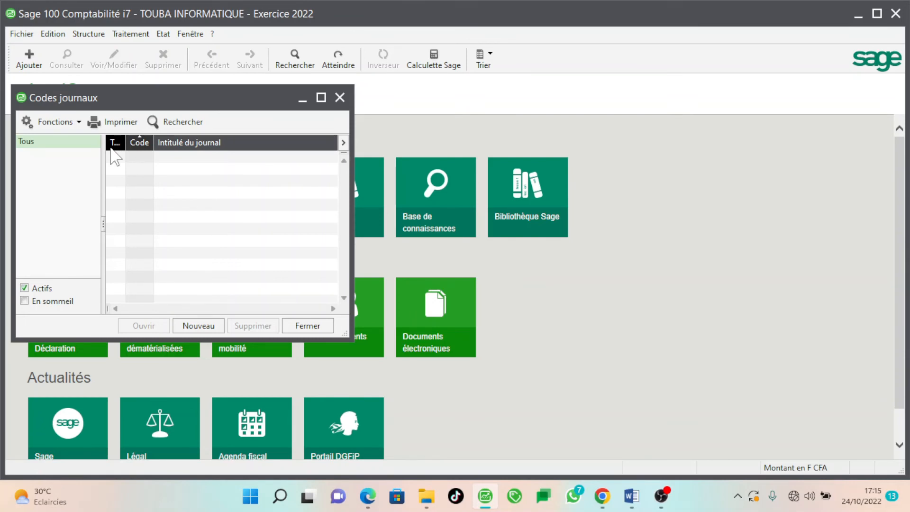
Create purchase journal AC titled ACHAT with type Achats
right_click(279, 201)
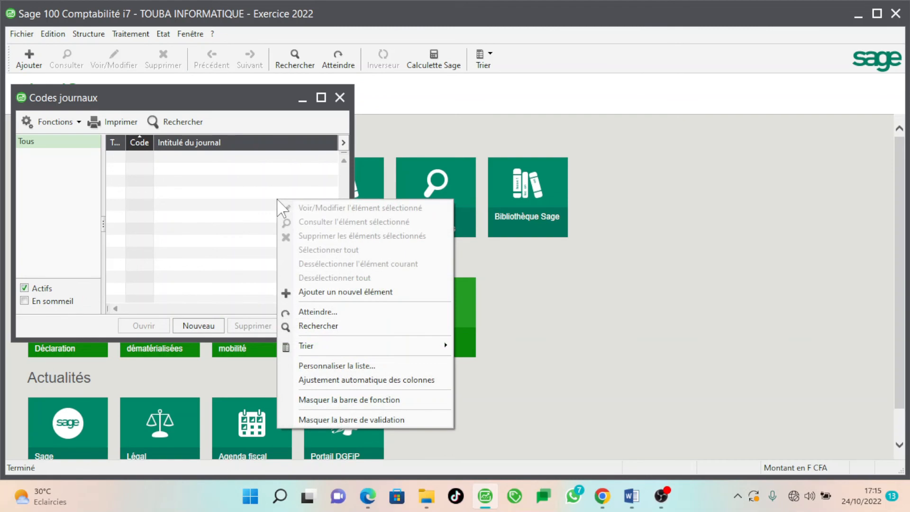
left_click(316, 291)
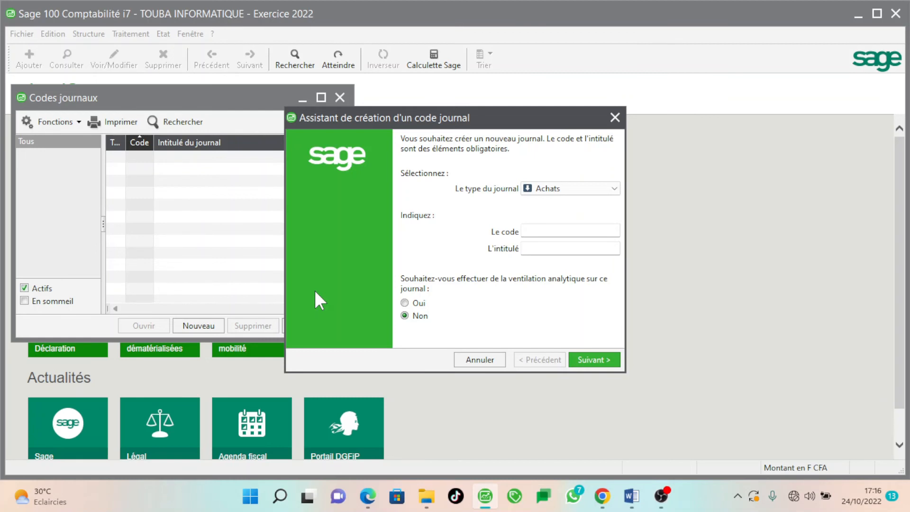
left_click(554, 194)
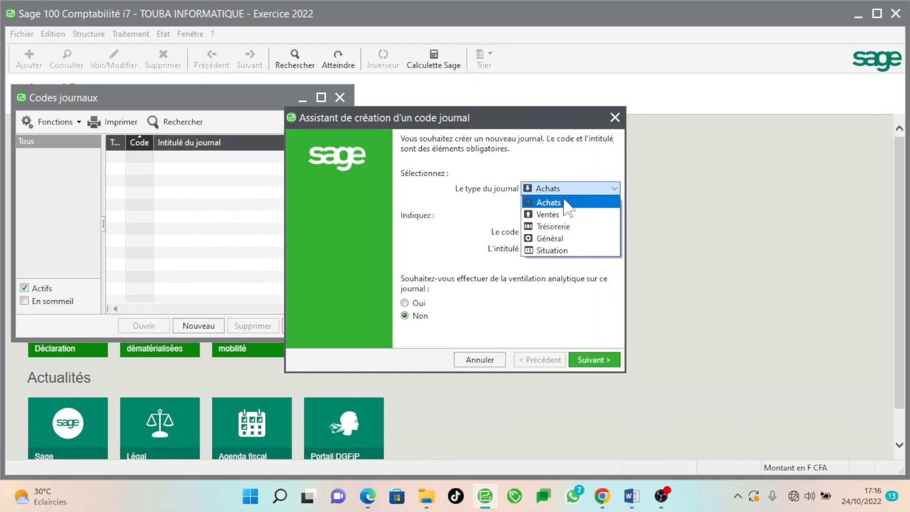
left_click(535, 202)
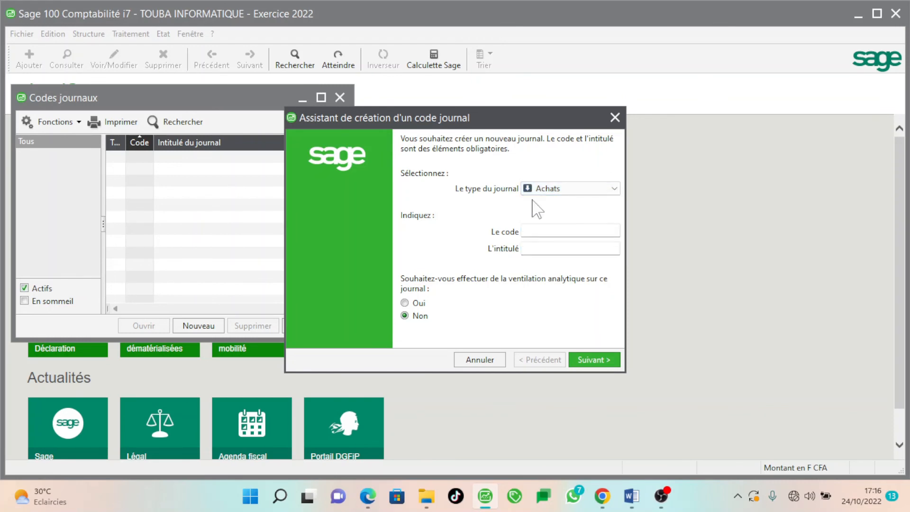
left_click(535, 230)
type("AC")
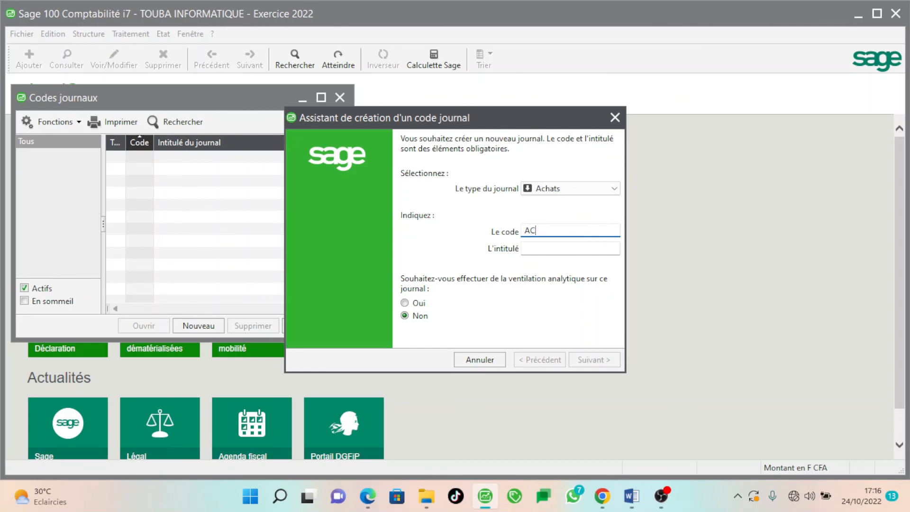
key("Tab")
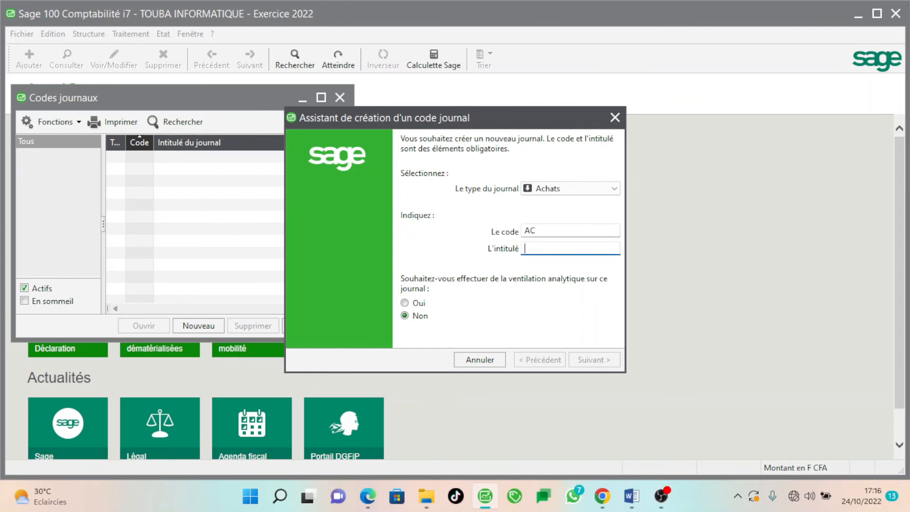
type("ACHAT")
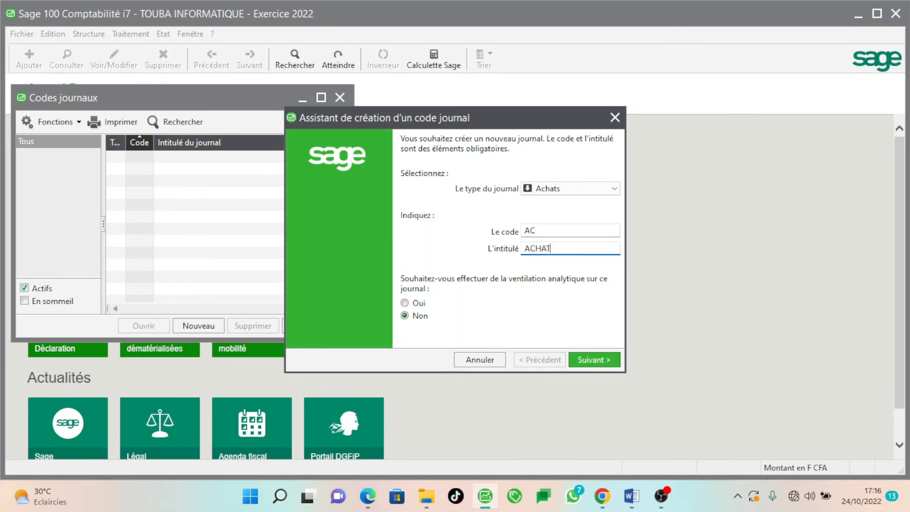
left_click(597, 364)
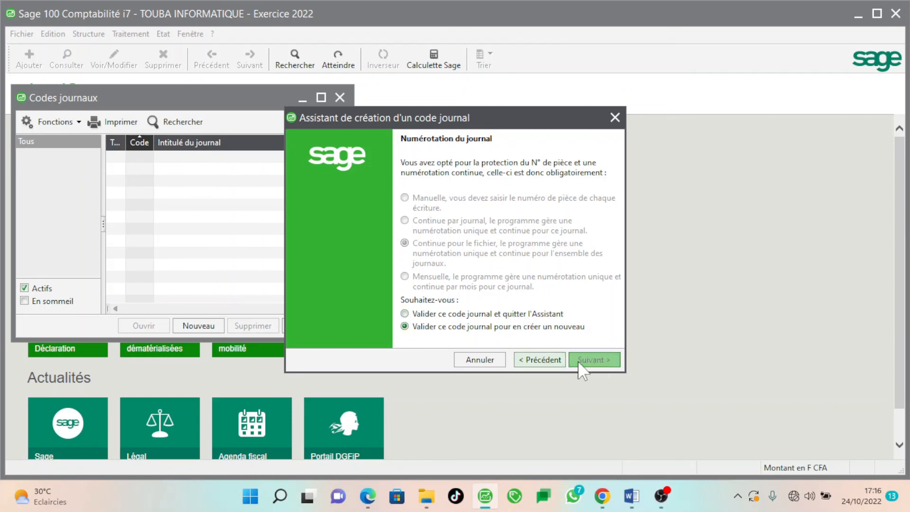
left_click(604, 362)
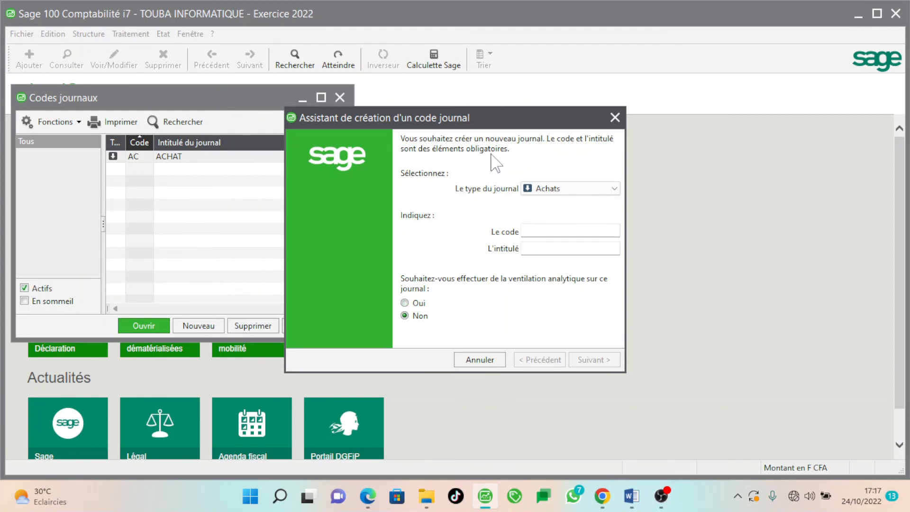
Create sales journal VE titled VENTE with type Ventes and close the wizard
left_click(557, 190)
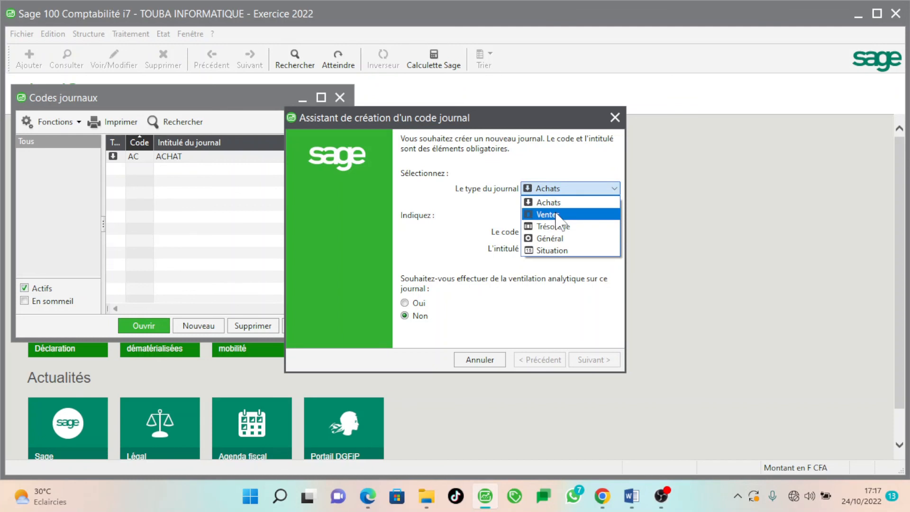
left_click(554, 206)
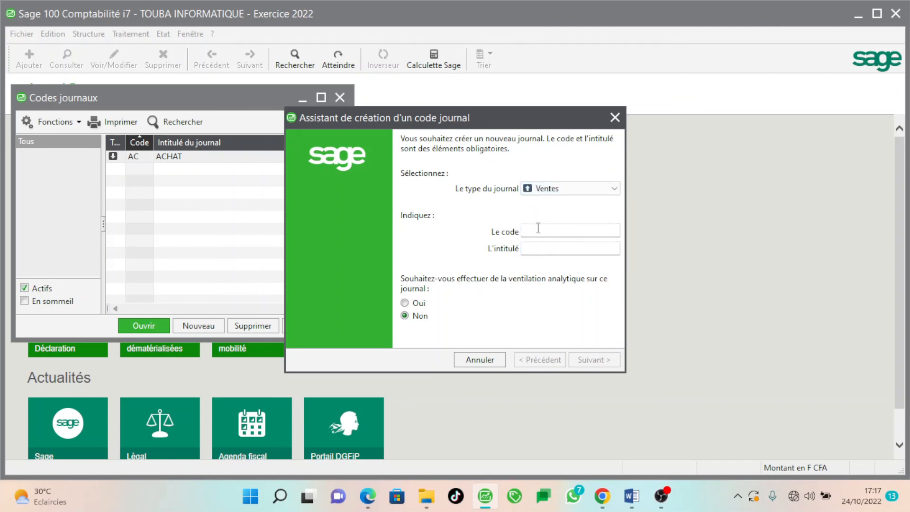
left_click(538, 229)
type("VE")
left_click(532, 247)
type("VE")
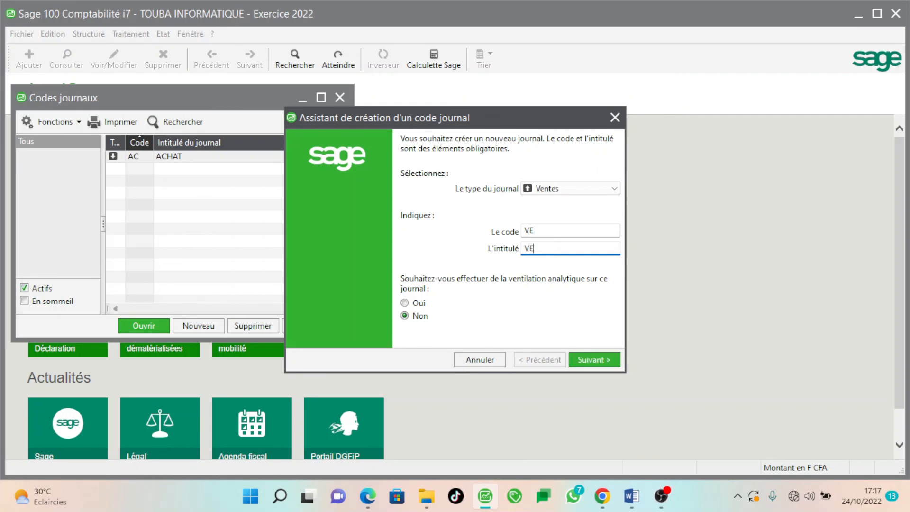
type("NTE")
left_click(596, 361)
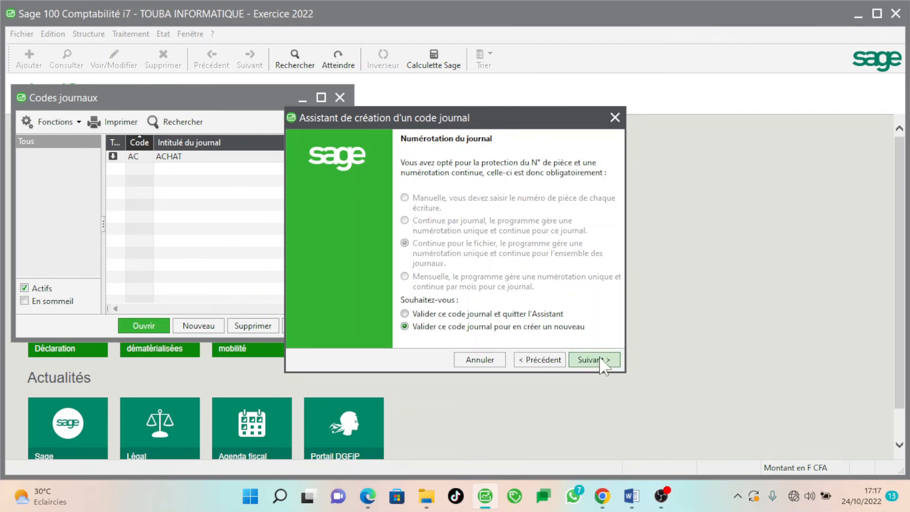
left_click(560, 314)
left_click(593, 361)
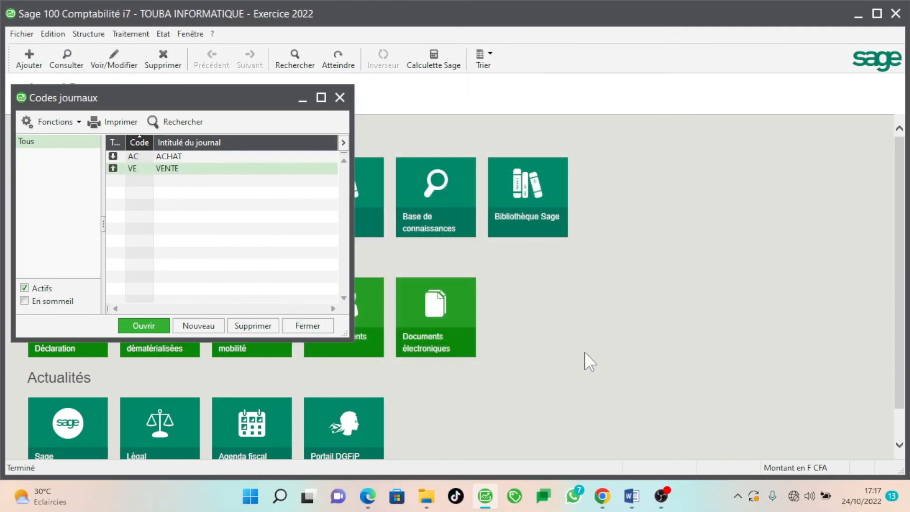